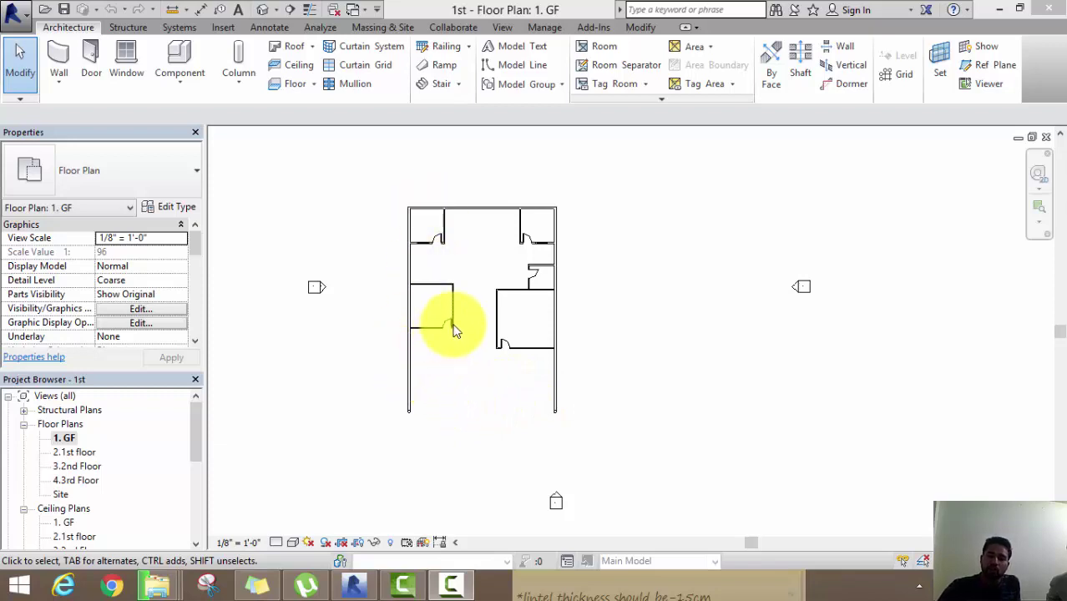
Pan and zoom the ground floor plan so the whole house is in view.
scroll(454, 330, up, 2)
scroll(441, 317, up, 2)
scroll(433, 351, up, 3)
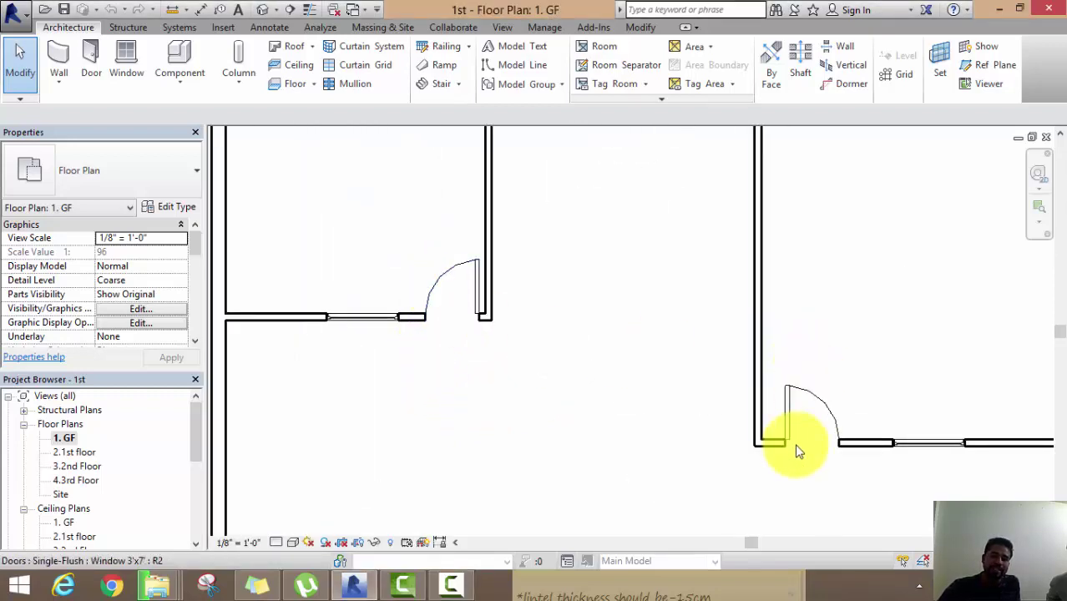
scroll(710, 380, down, 2)
scroll(690, 372, down, 2)
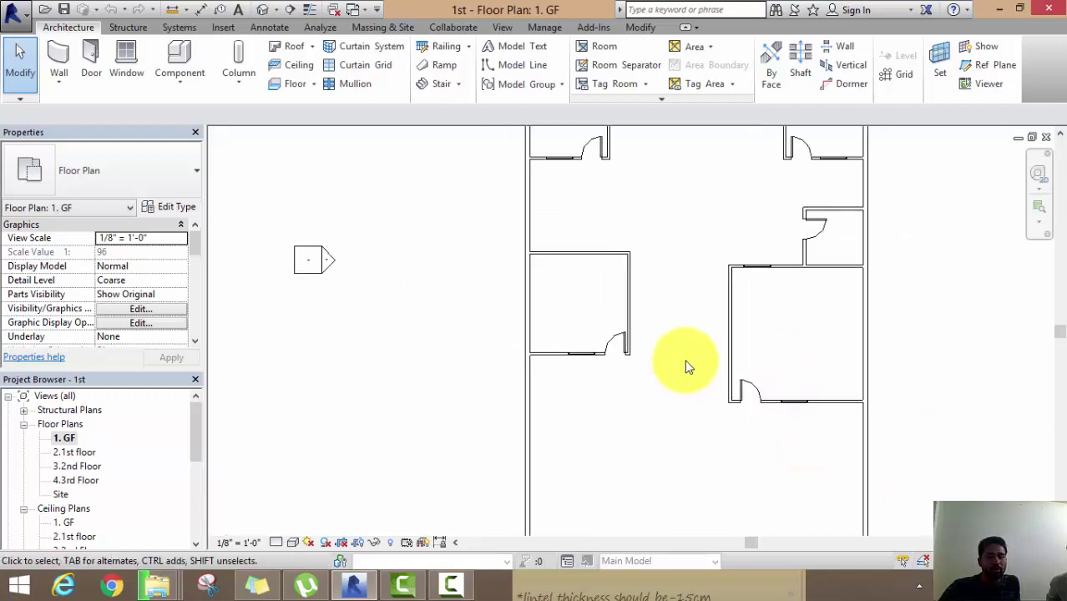
middle_drag(688, 367, 644, 365)
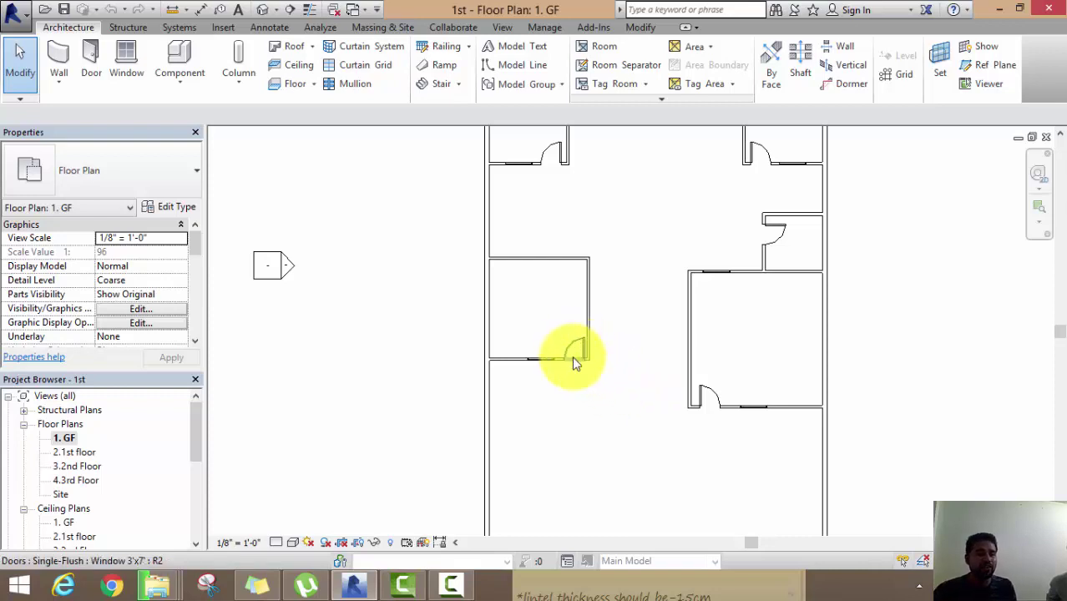
scroll(571, 368, down, 2)
scroll(575, 390, down, 1)
middle_drag(580, 406, 552, 397)
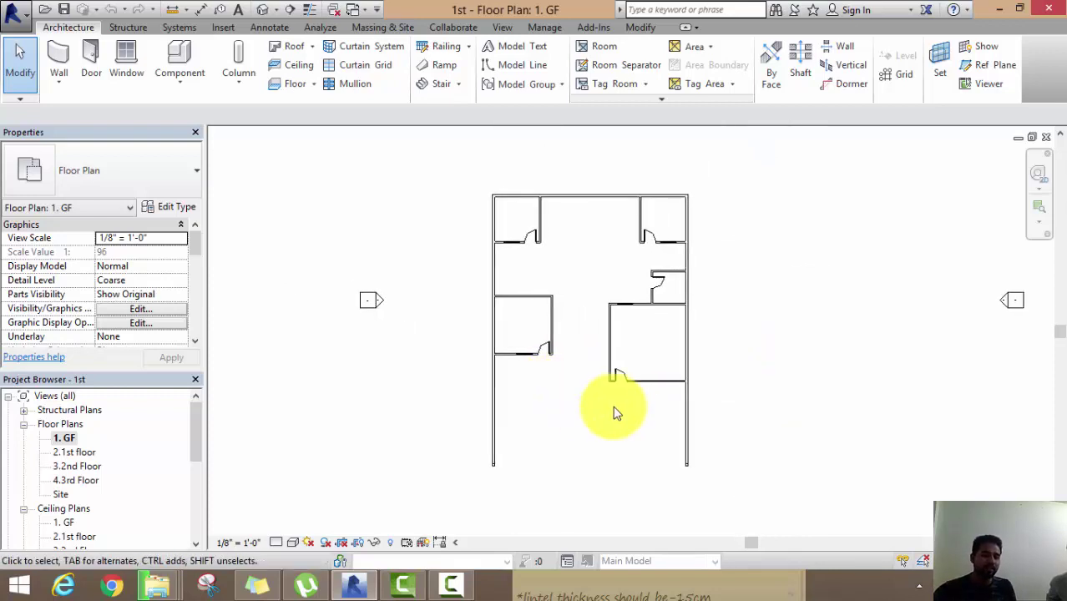
Start a floor and draw a rectangular boundary enclosing the whole house, past the walls.
click(294, 87)
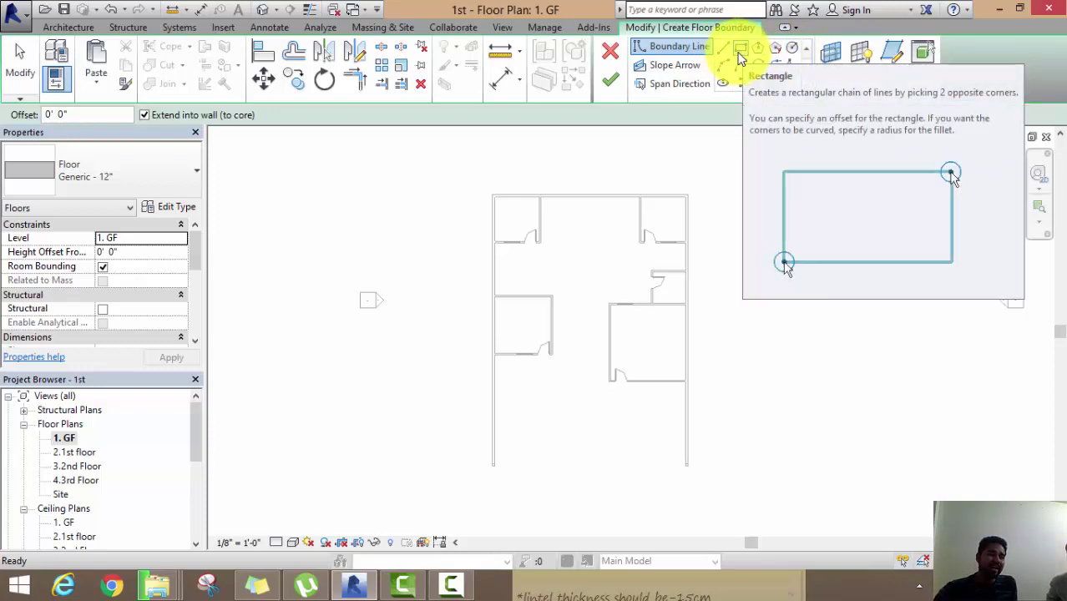
click(740, 53)
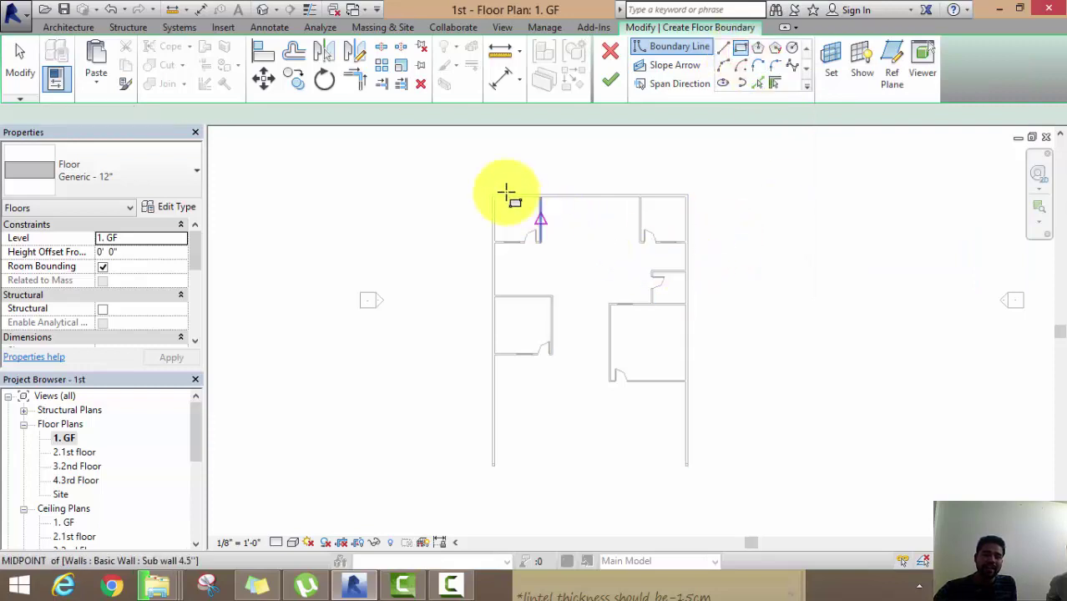
click(429, 156)
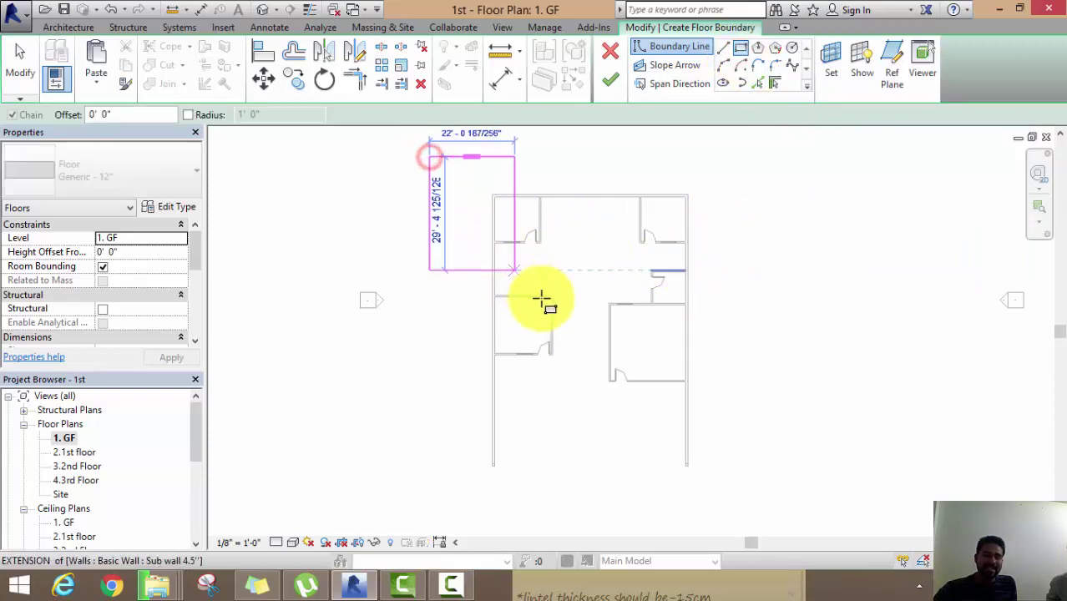
middle_drag(722, 472, 707, 436)
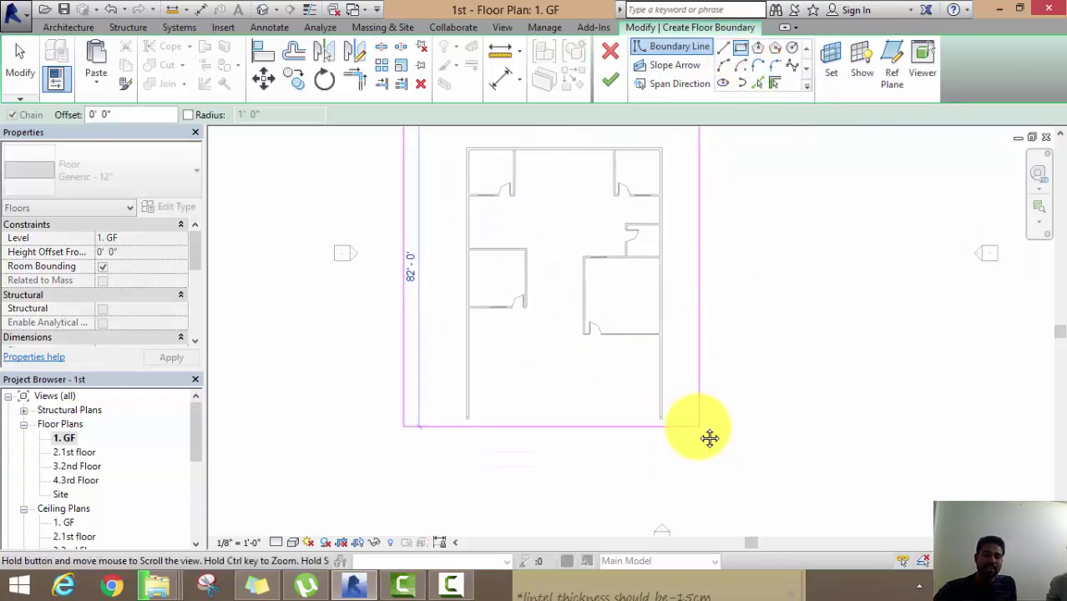
click(719, 482)
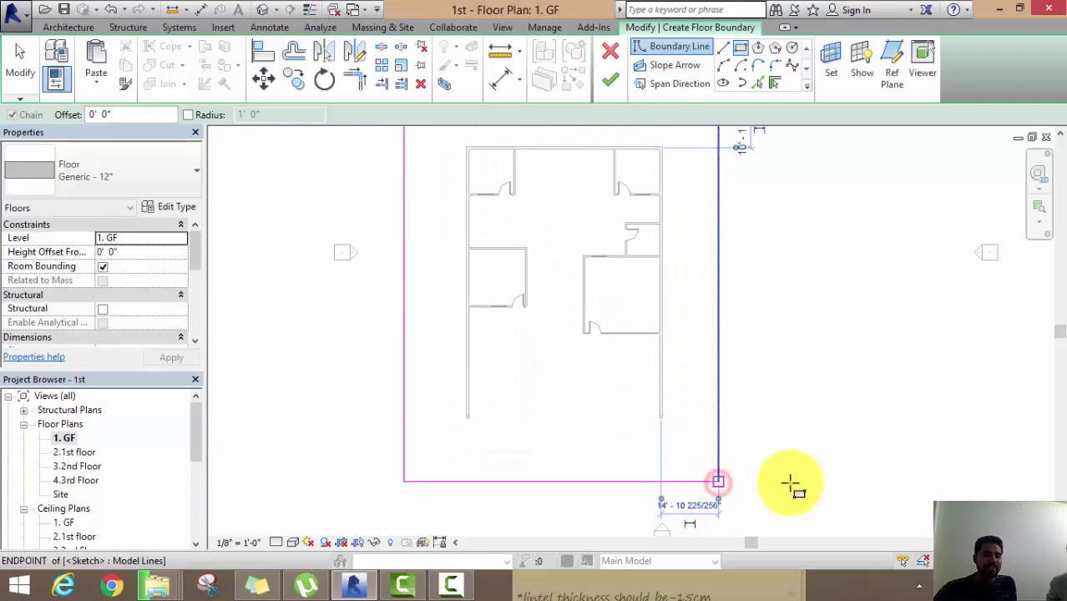
scroll(797, 468, down, 3)
right_click(814, 215)
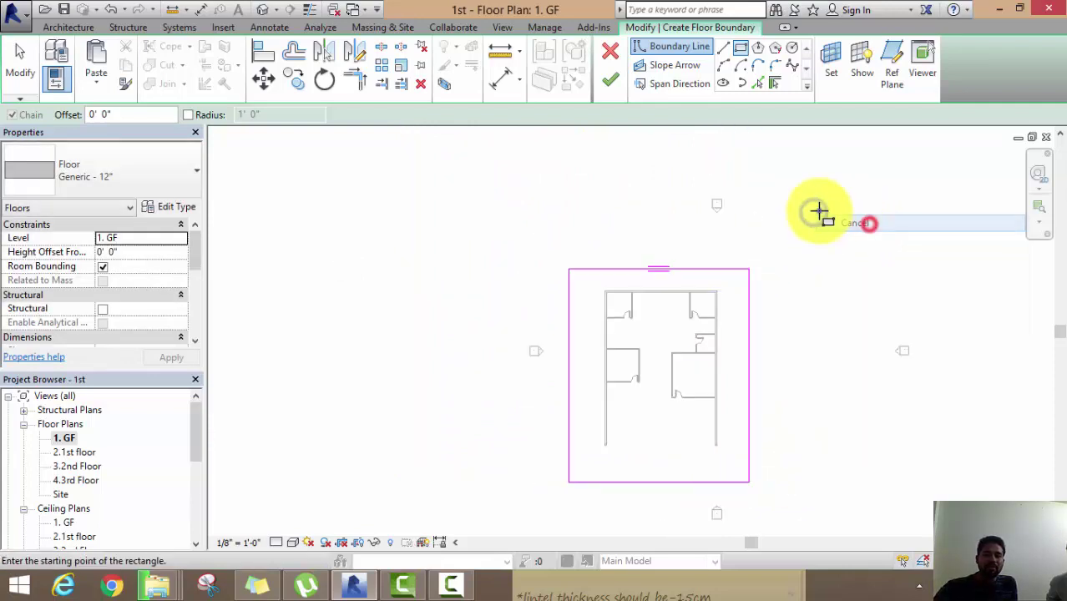
click(872, 219)
scroll(782, 442, up, 2)
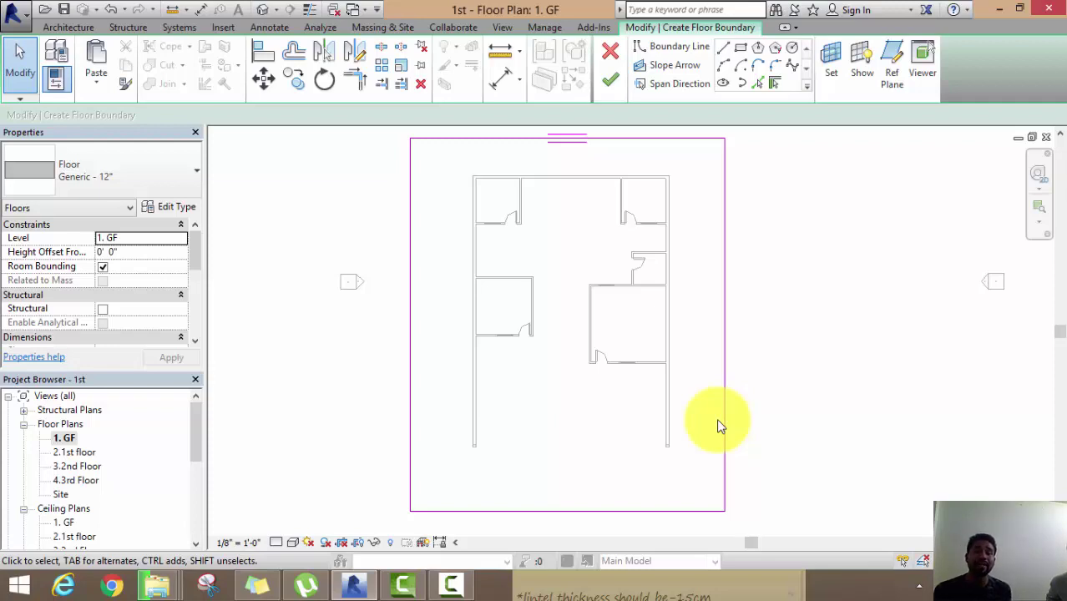
Offset a copy of the right boundary line 2' 0" outward and check the new edge.
mouse_move(763, 344)
mouse_down()
mouse_move(746, 380)
mouse_move(709, 403)
mouse_up()
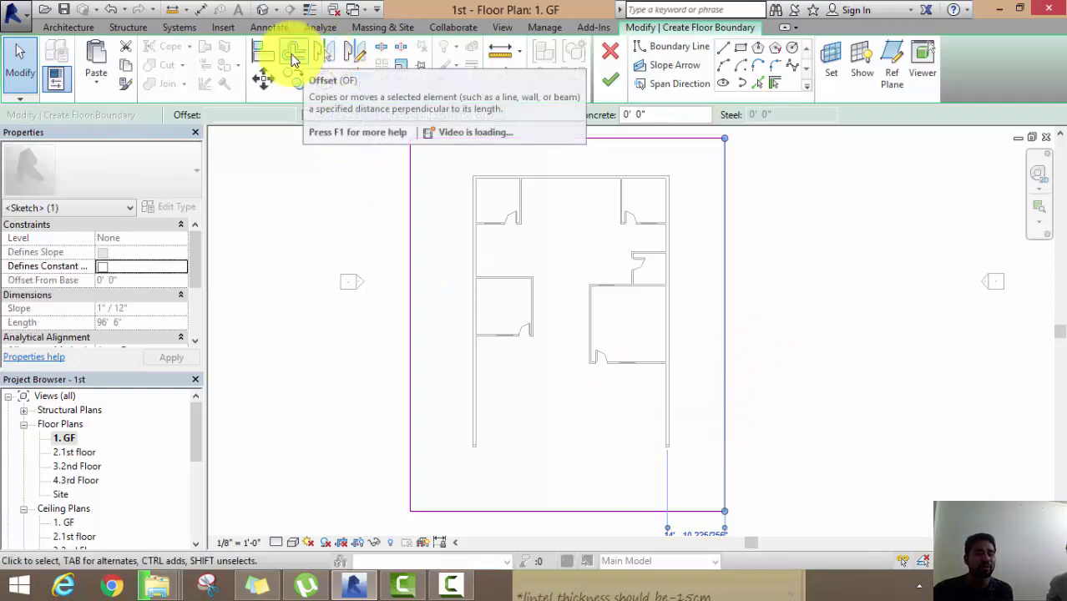
click(293, 54)
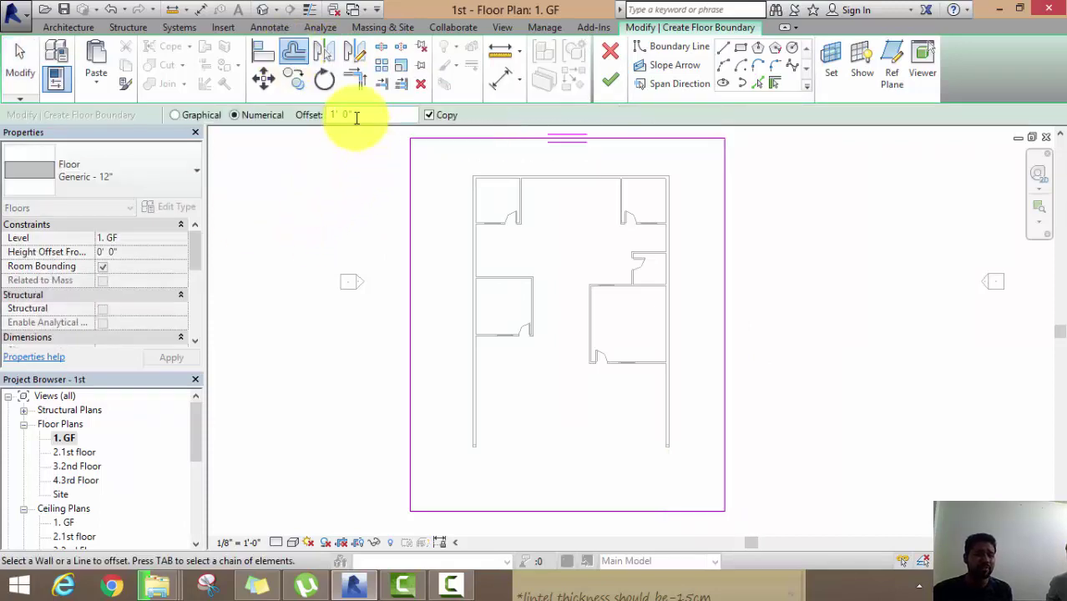
drag(357, 118, 320, 118)
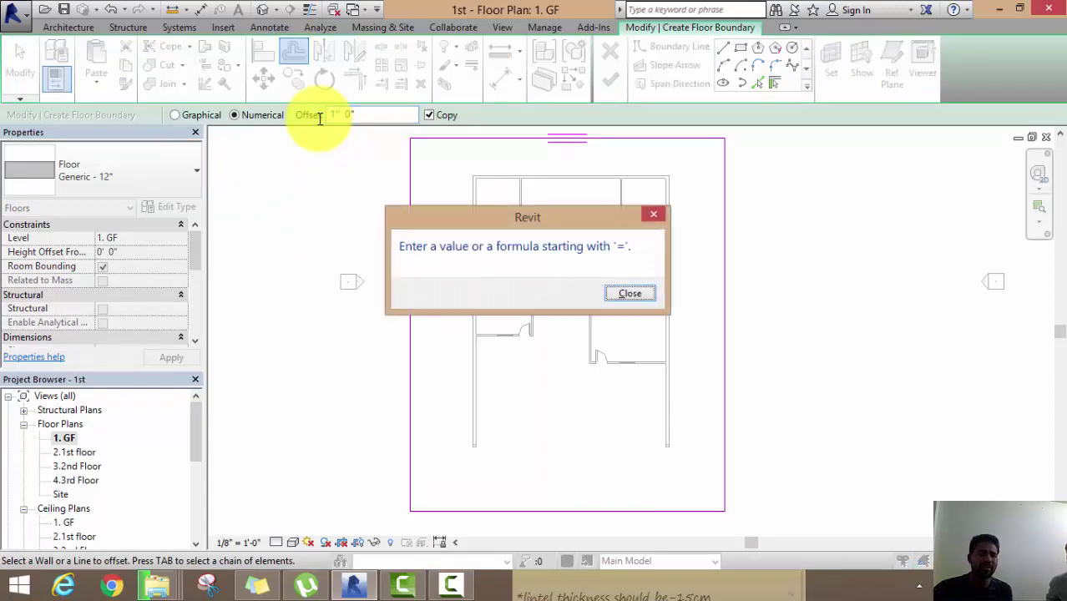
click(628, 293)
click(331, 118)
text(2)
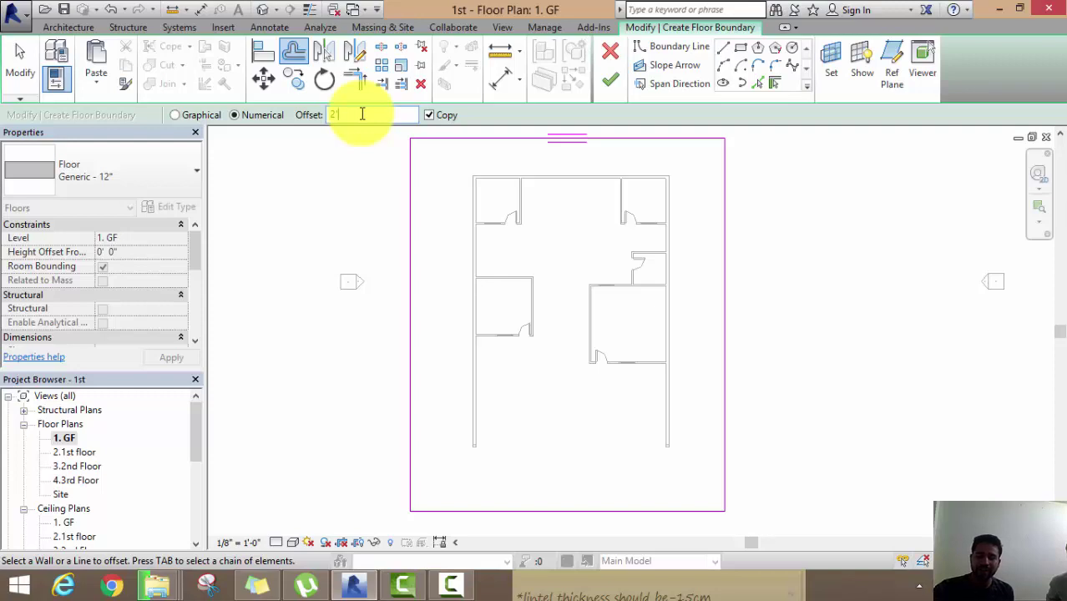
click(727, 245)
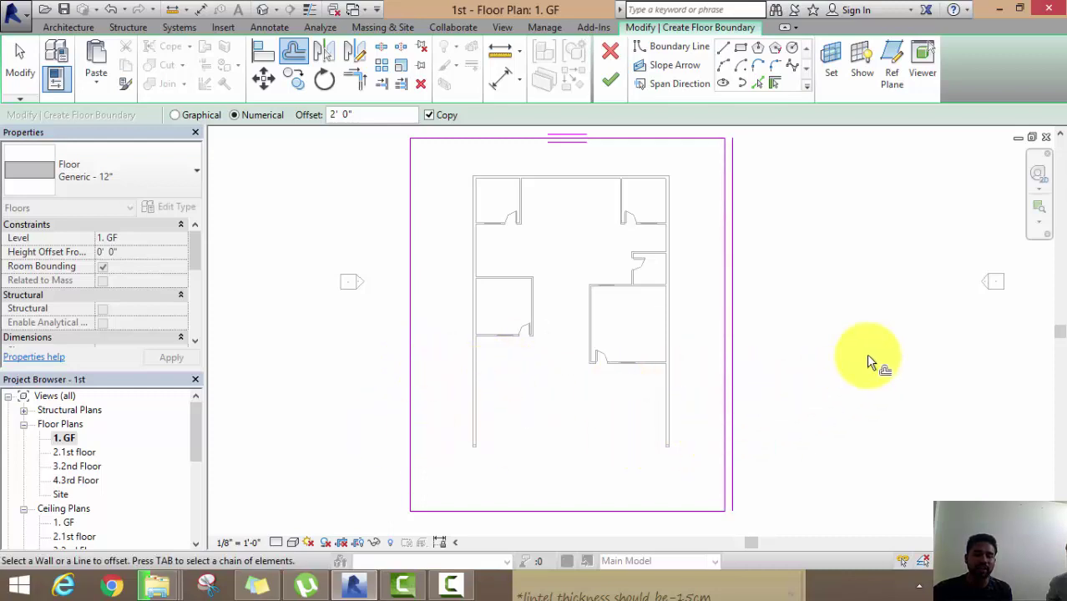
right_click(793, 224)
click(834, 226)
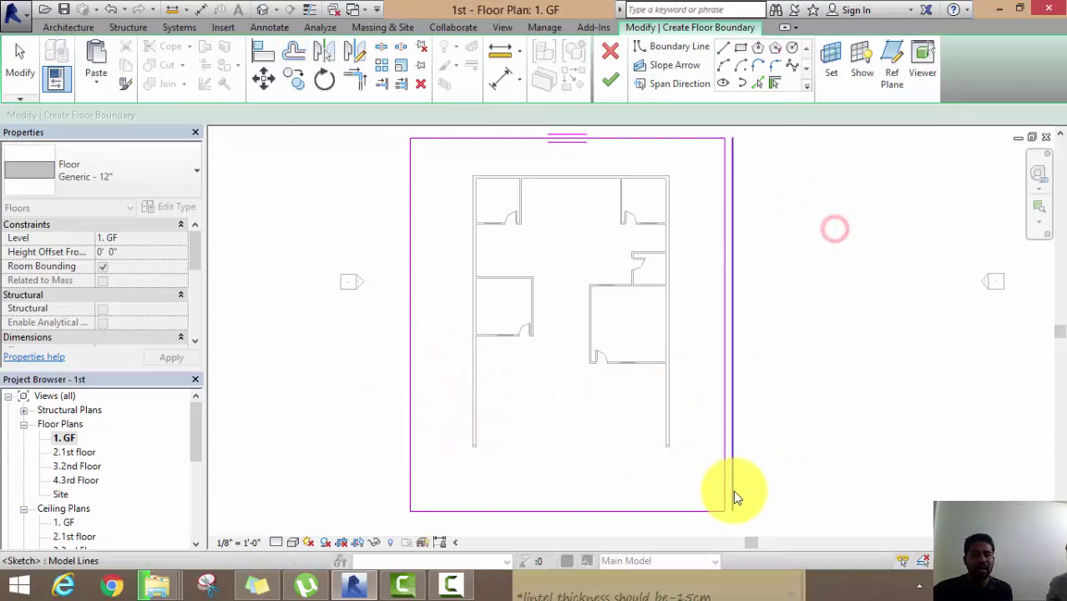
scroll(734, 493, up, 3)
scroll(739, 396, down, 2)
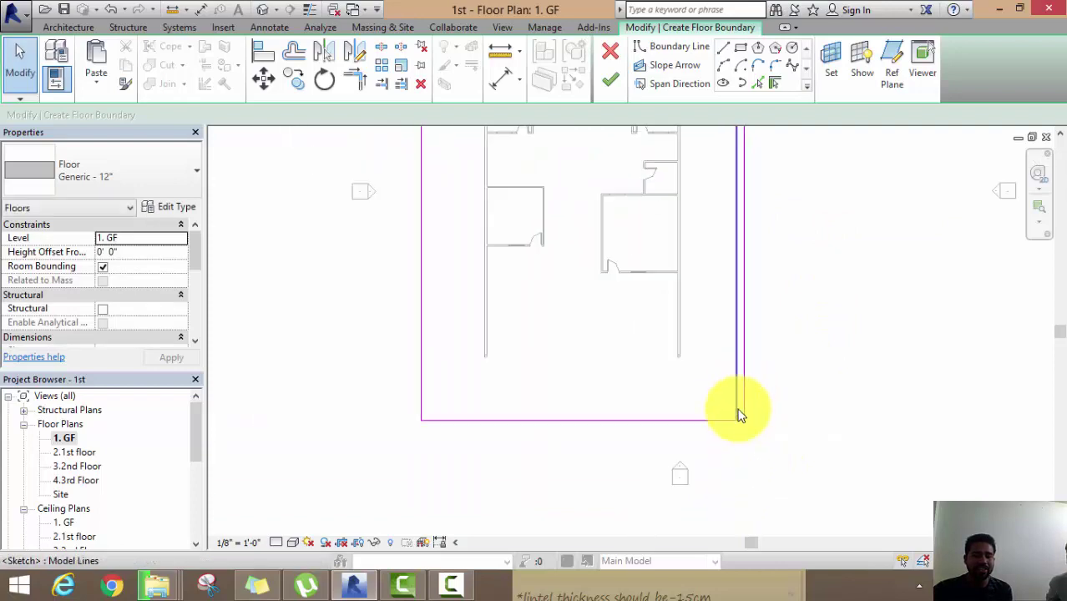
scroll(739, 414, down, 2)
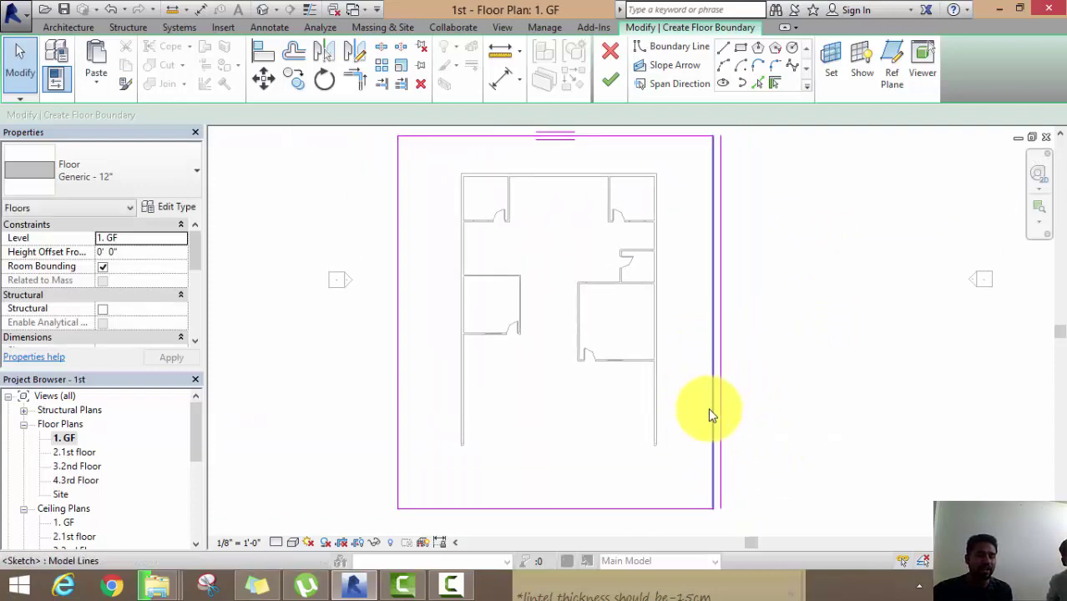
click(710, 412)
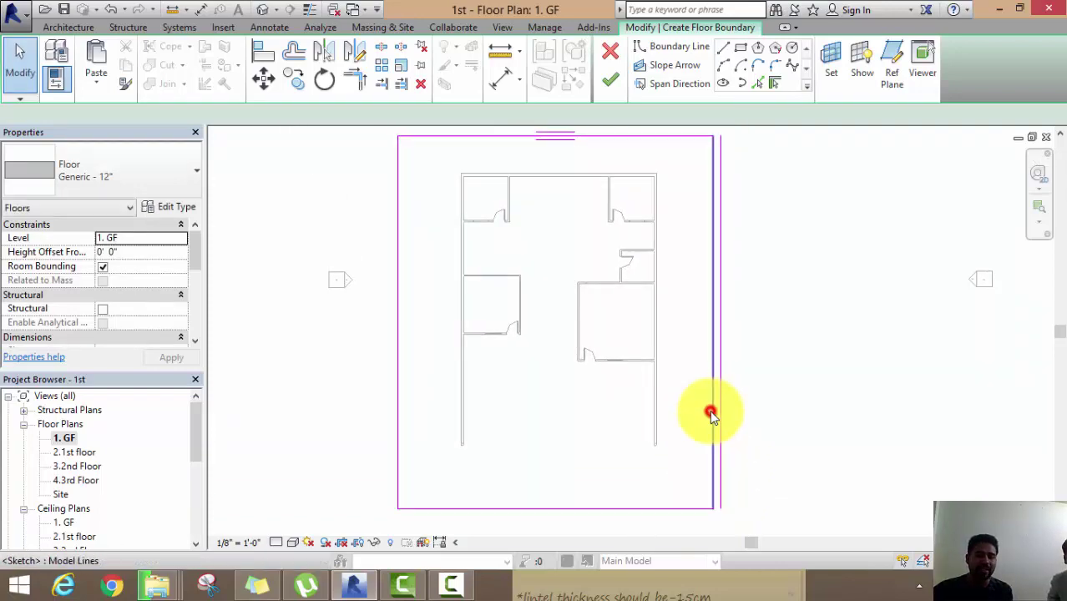
click(797, 376)
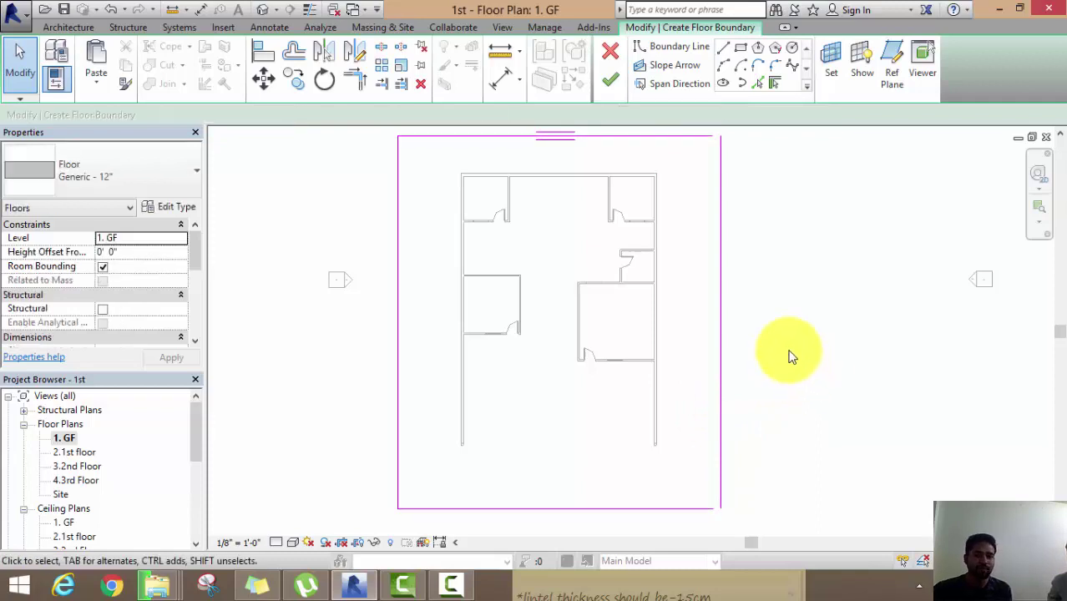
Join the top and bottom boundary lines to the new right edge, closing both corners.
middle_drag(792, 357, 781, 372)
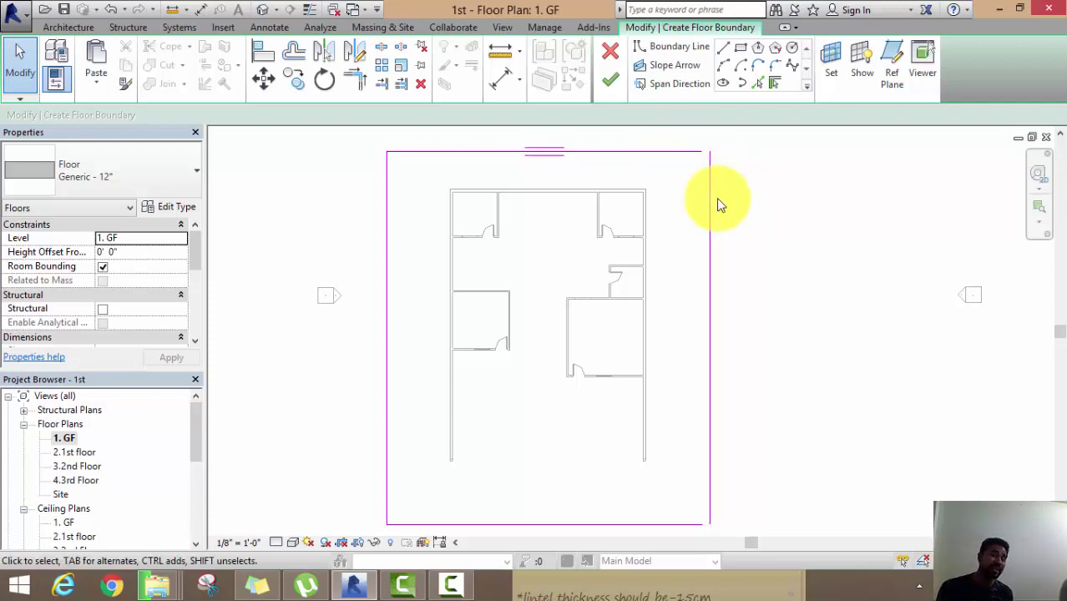
click(357, 84)
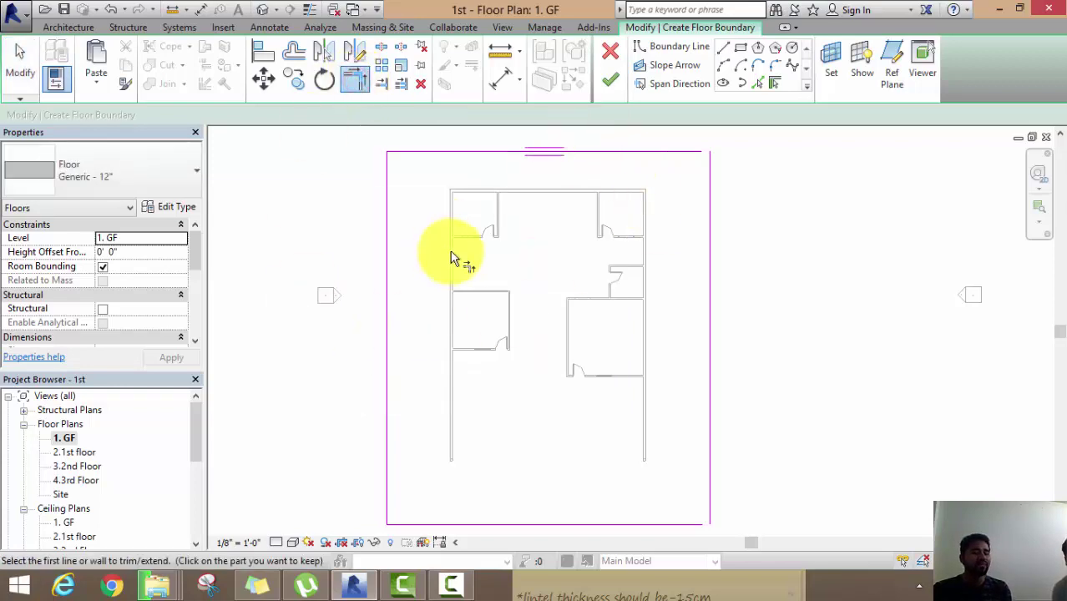
click(665, 152)
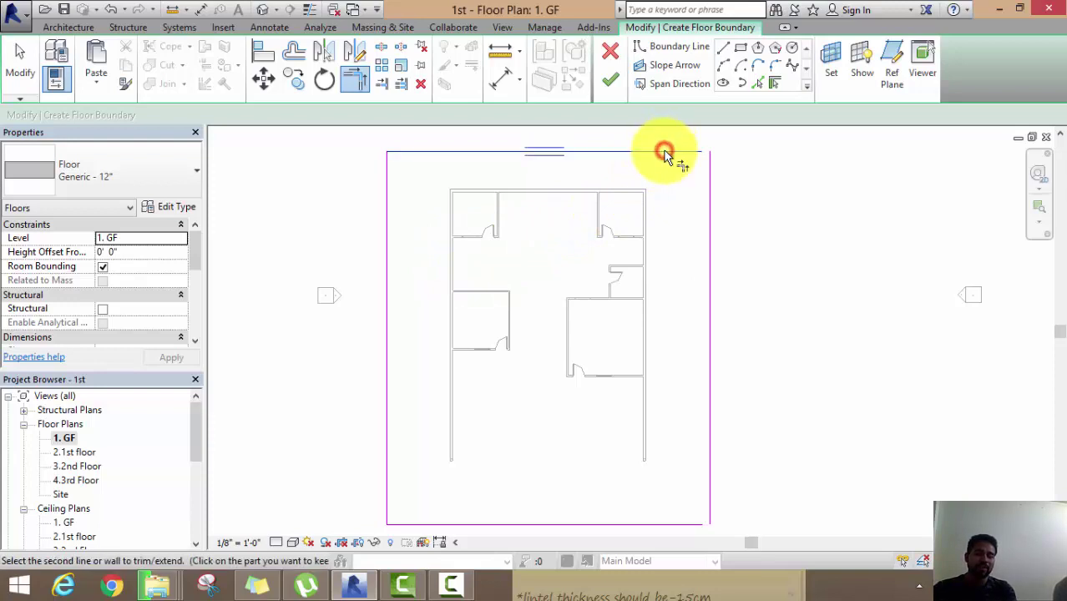
click(707, 205)
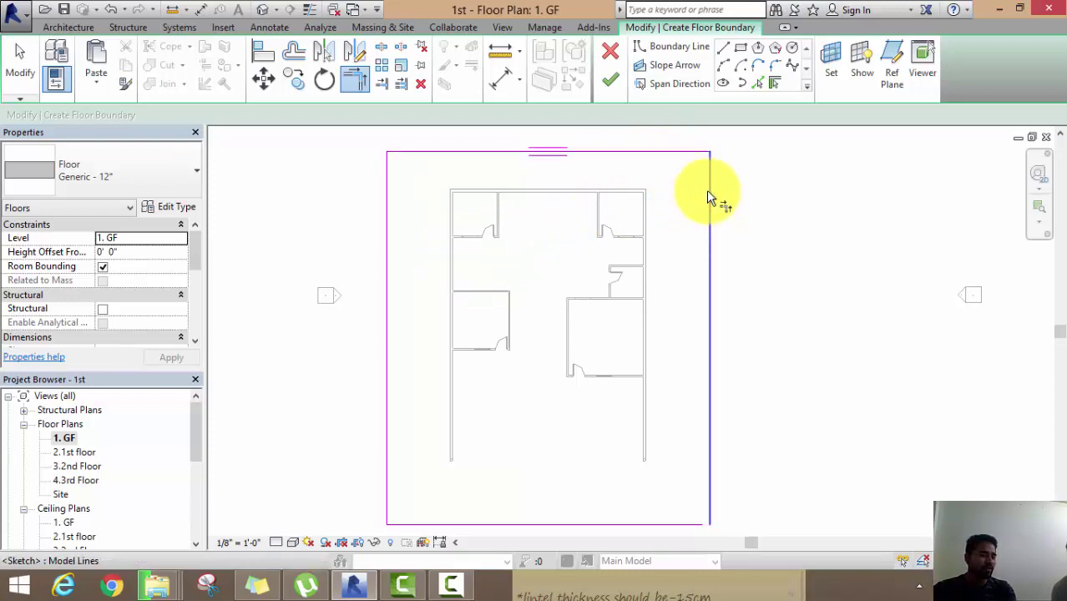
scroll(725, 187, down, 3)
scroll(736, 257, down, 2)
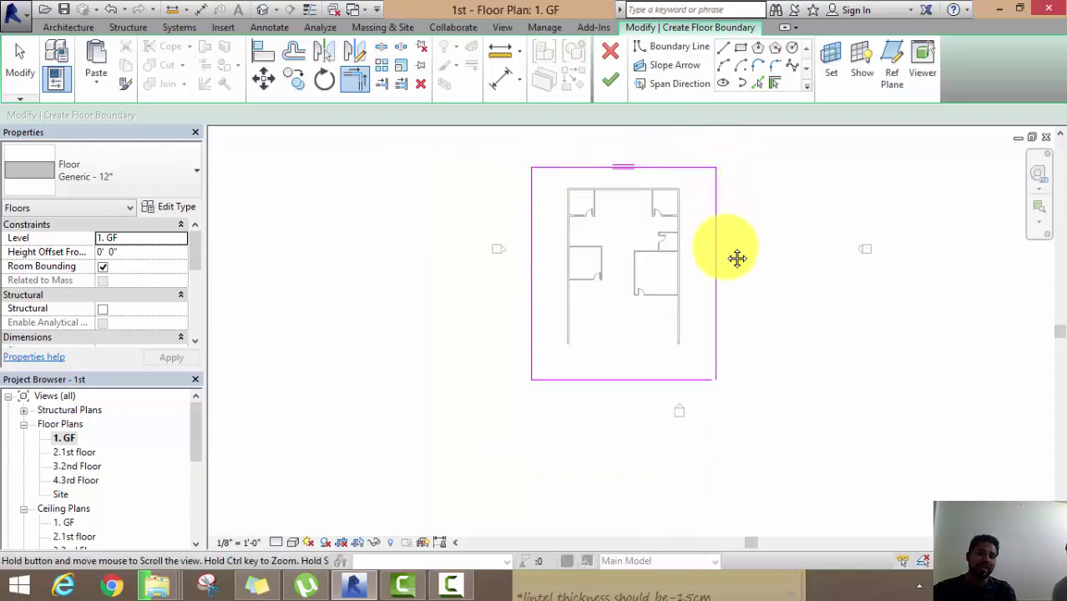
middle_drag(737, 257, 704, 341)
scroll(704, 341, up, 2)
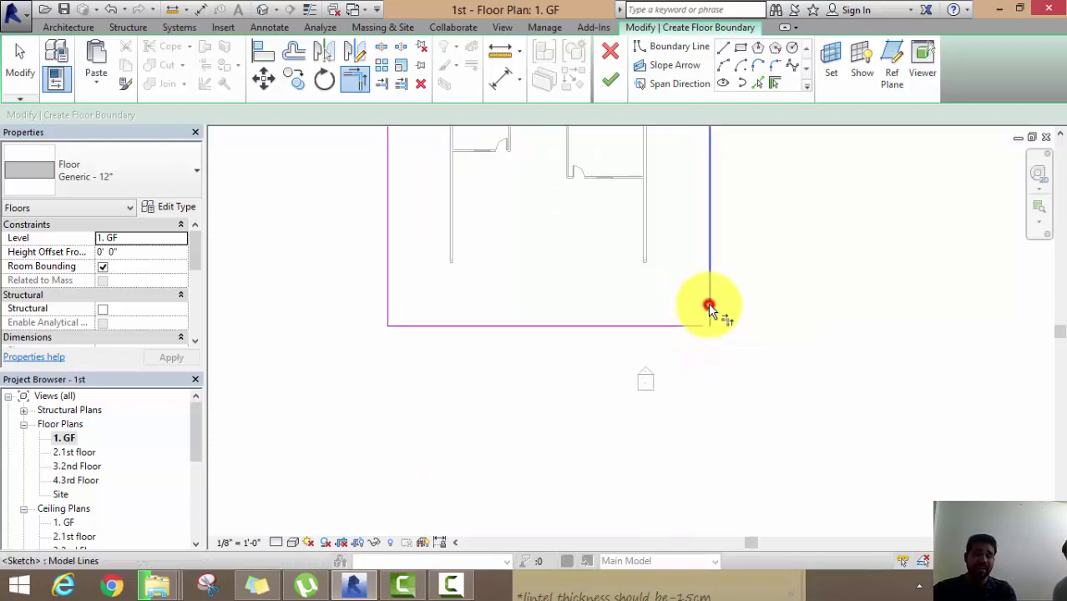
click(708, 303)
click(684, 327)
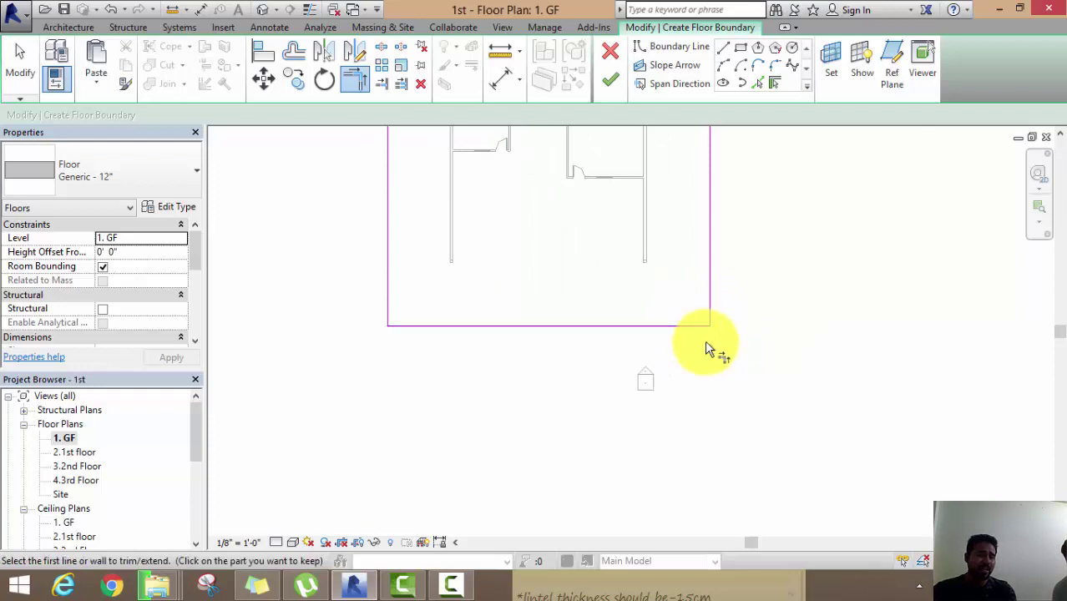
scroll(704, 340, down, 2)
middle_drag(761, 238, 691, 359)
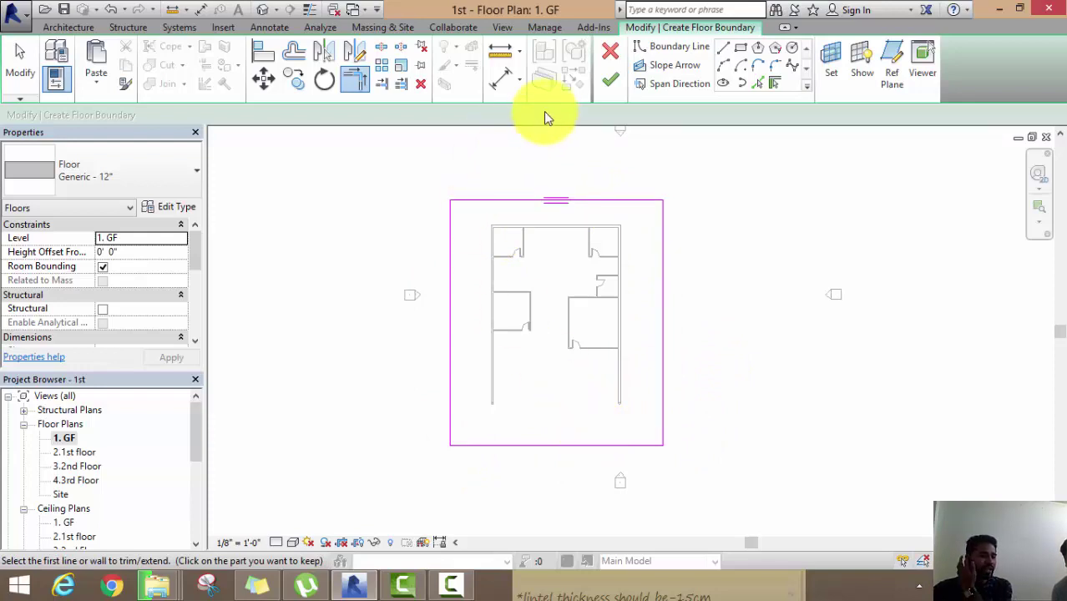
Finish the floor slab sketch and inspect the slab in the default 3D view.
click(615, 84)
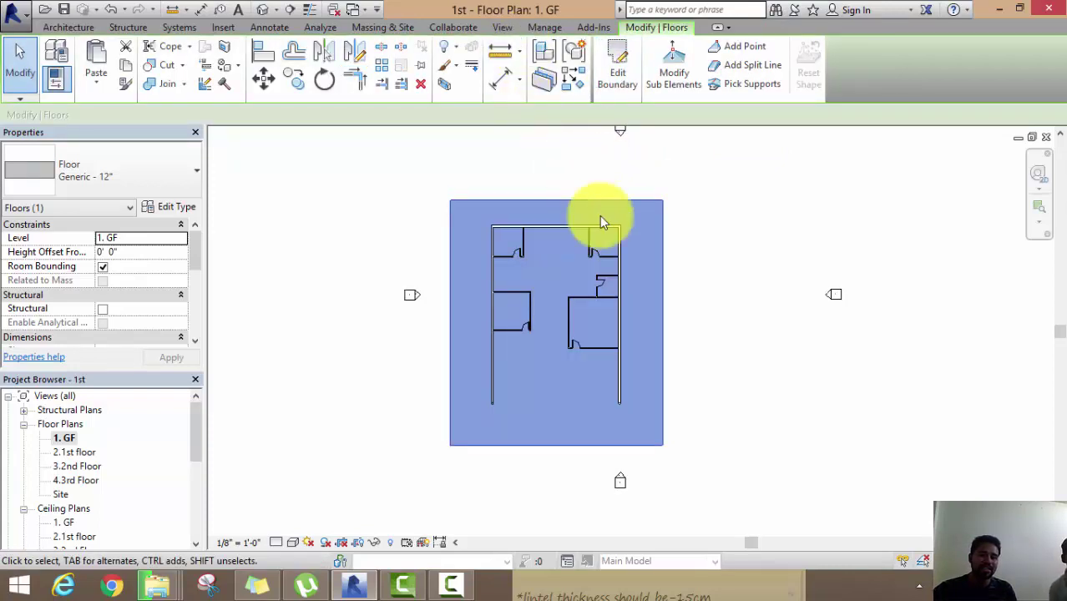
click(502, 28)
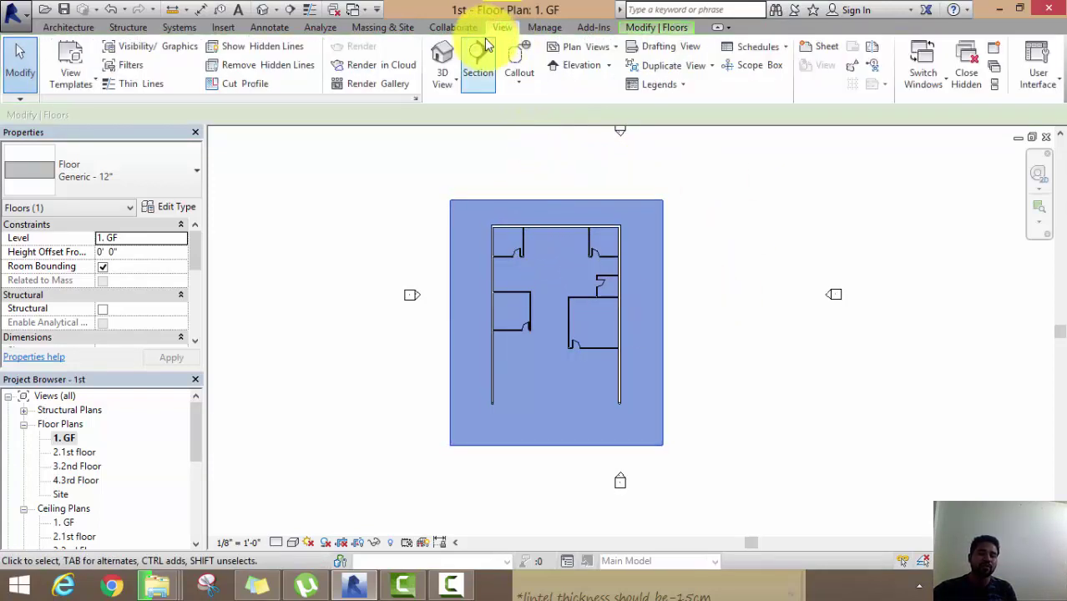
click(441, 59)
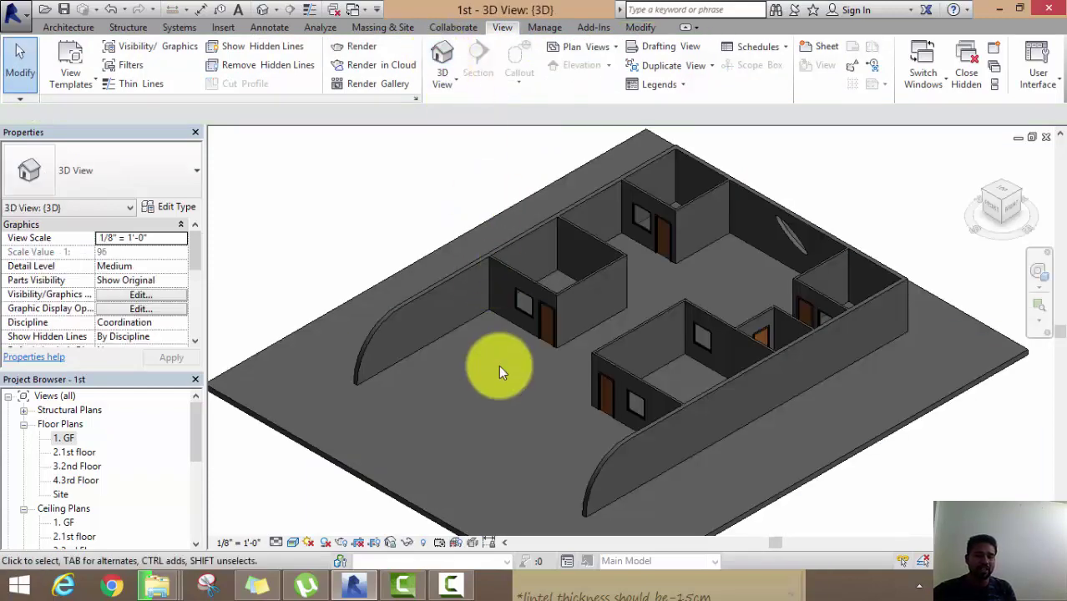
scroll(492, 350, down, 2)
scroll(560, 480, up, 5)
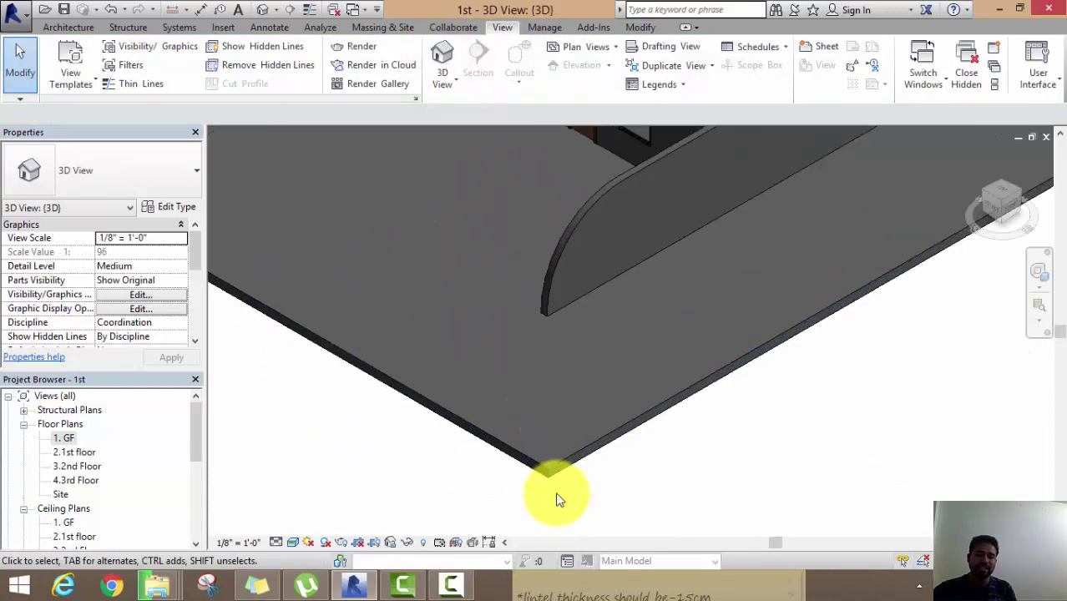
scroll(551, 477, up, 2)
scroll(550, 483, down, 2)
scroll(567, 357, up, 2)
scroll(539, 309, down, 2)
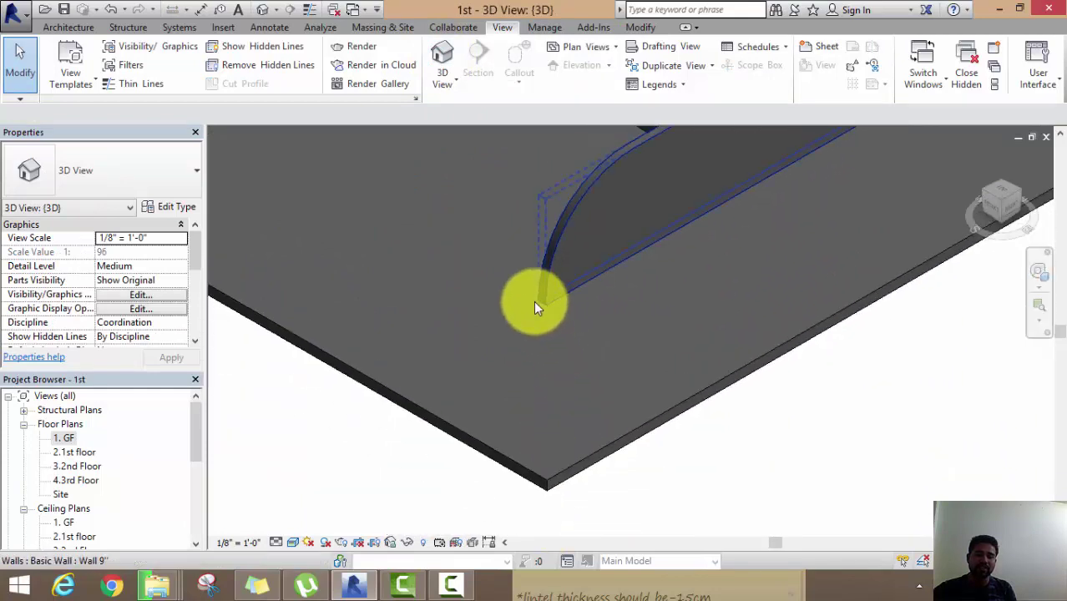
scroll(534, 300, down, 1)
scroll(529, 431, down, 3)
scroll(528, 431, down, 2)
scroll(519, 431, down, 2)
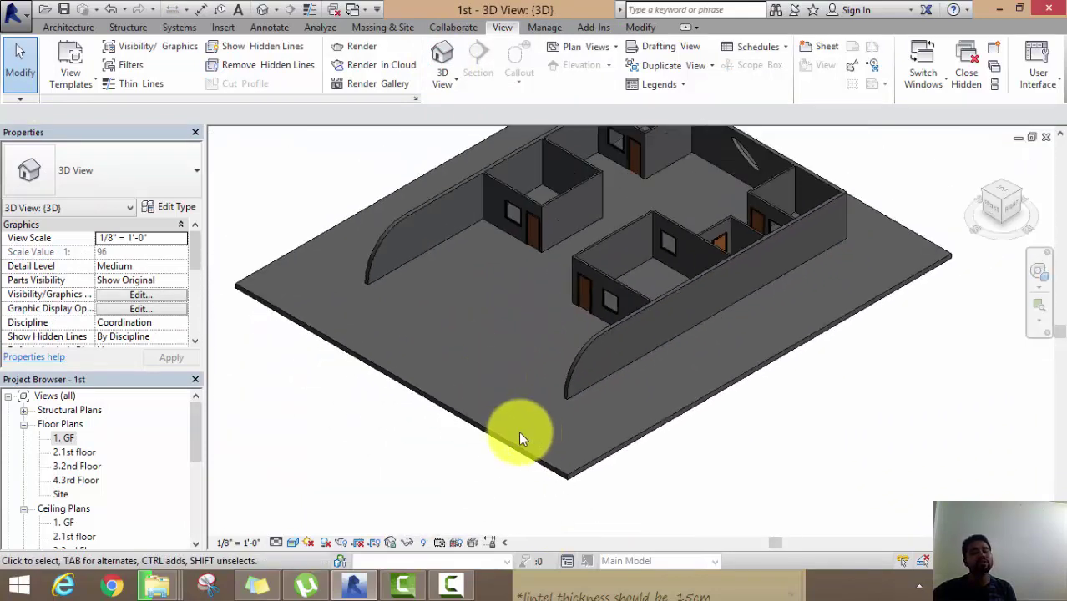
middle_drag(520, 431, 478, 486)
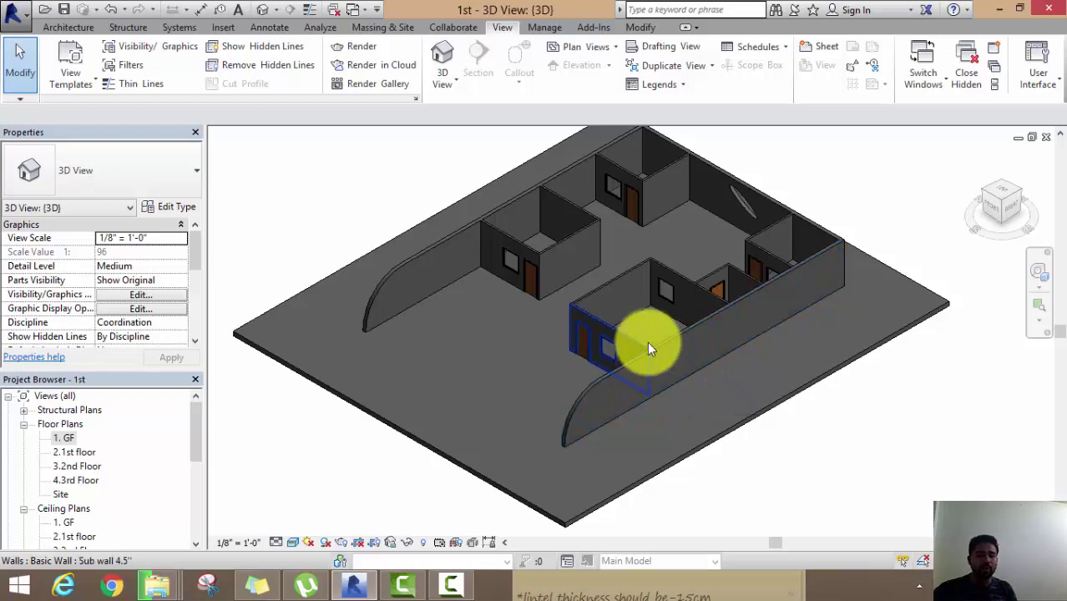
Reopen the 1. GF plan, enter the slab's boundary edit, then finish without changes.
double_click(64, 439)
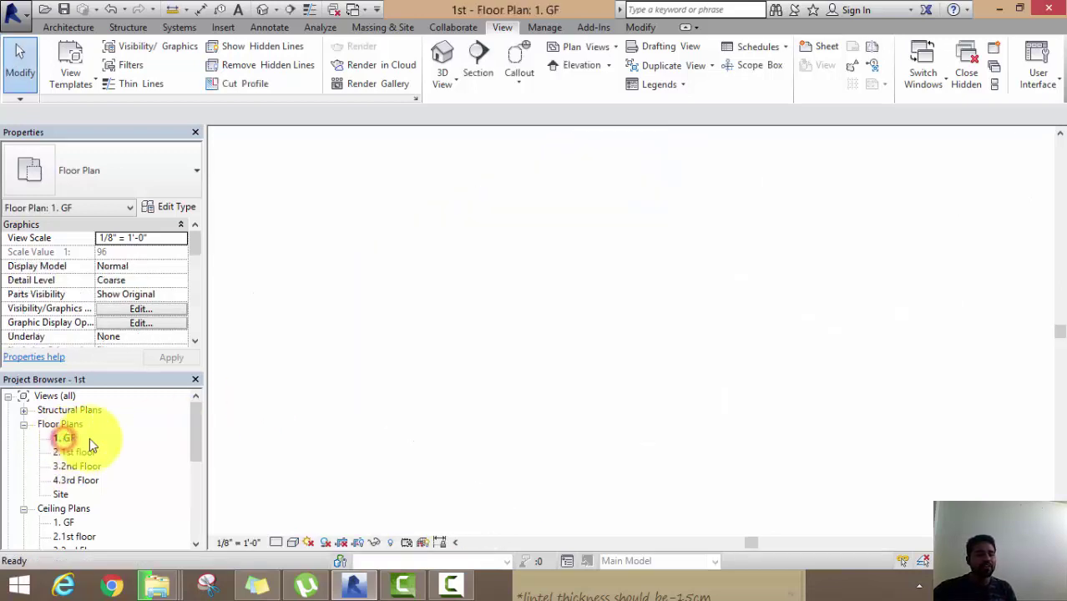
click(449, 442)
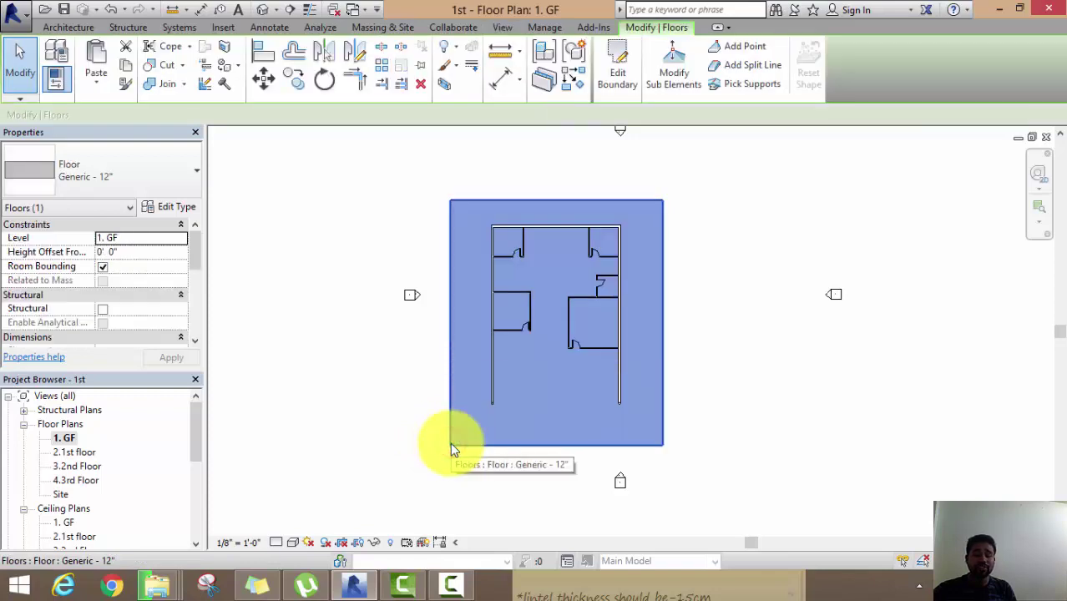
click(618, 65)
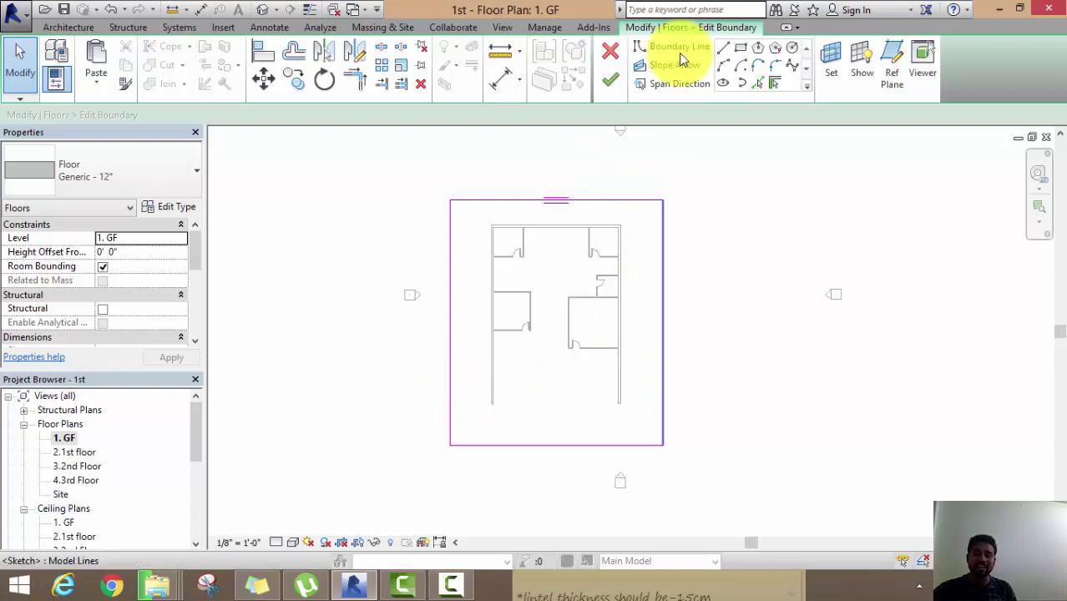
click(353, 51)
key(Escape)
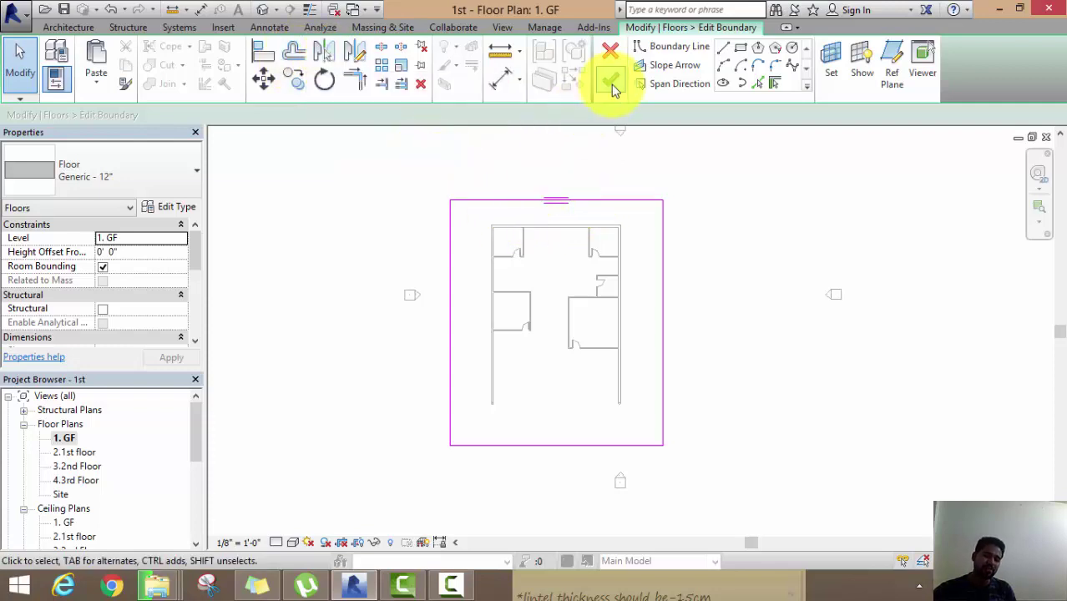
click(612, 85)
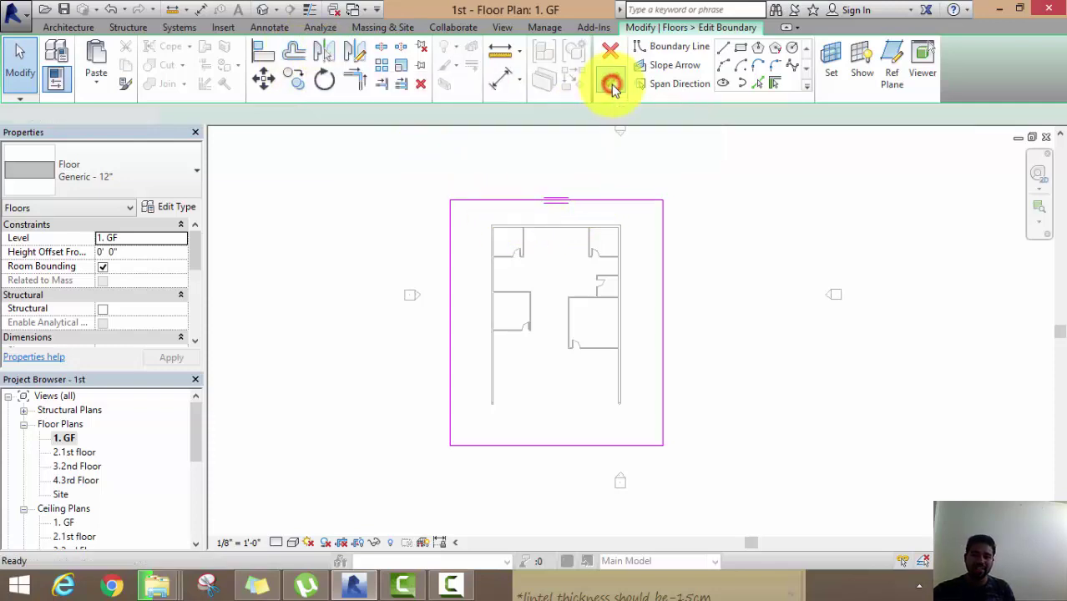
click(689, 235)
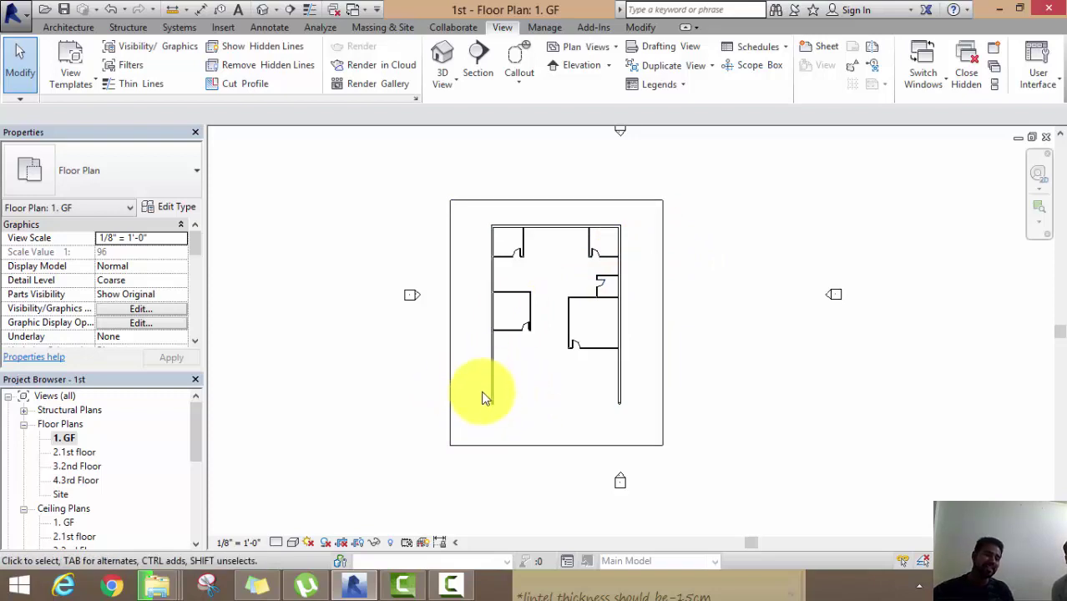
Open the 2.1st floor plan, with the ground floor showing as a faded underlay.
double_click(74, 453)
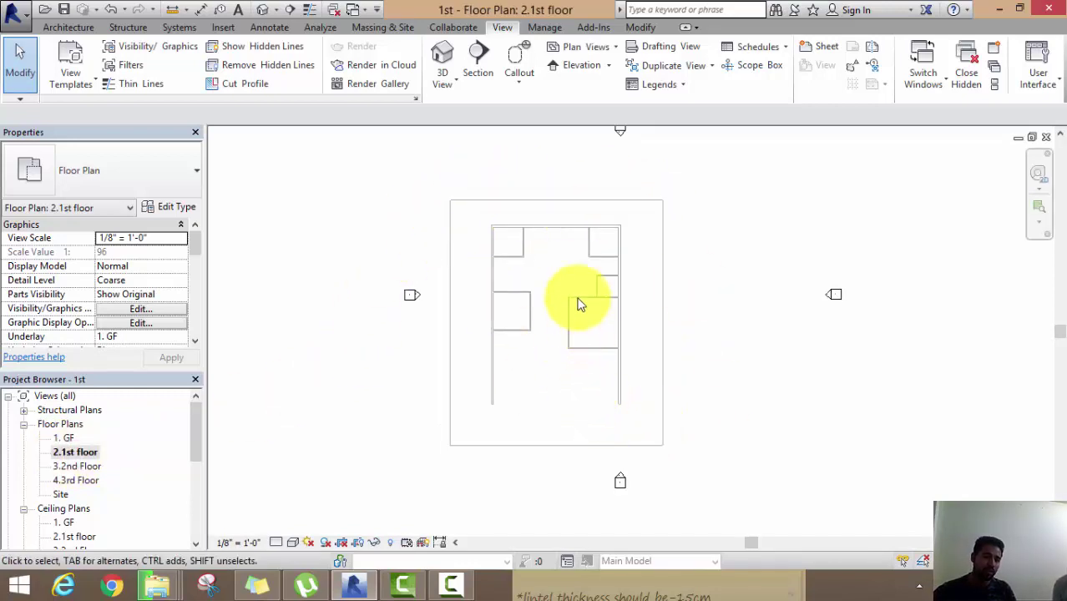
click(68, 28)
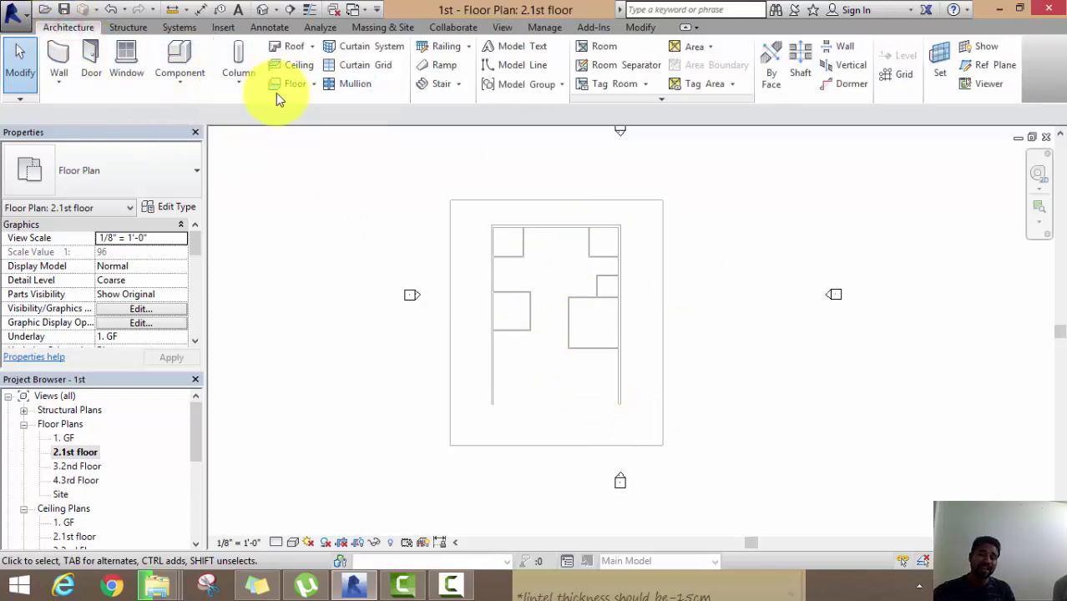
Start a Roof by Footprint on the 2.1st floor using Basic Roof Generic - 12".
click(288, 46)
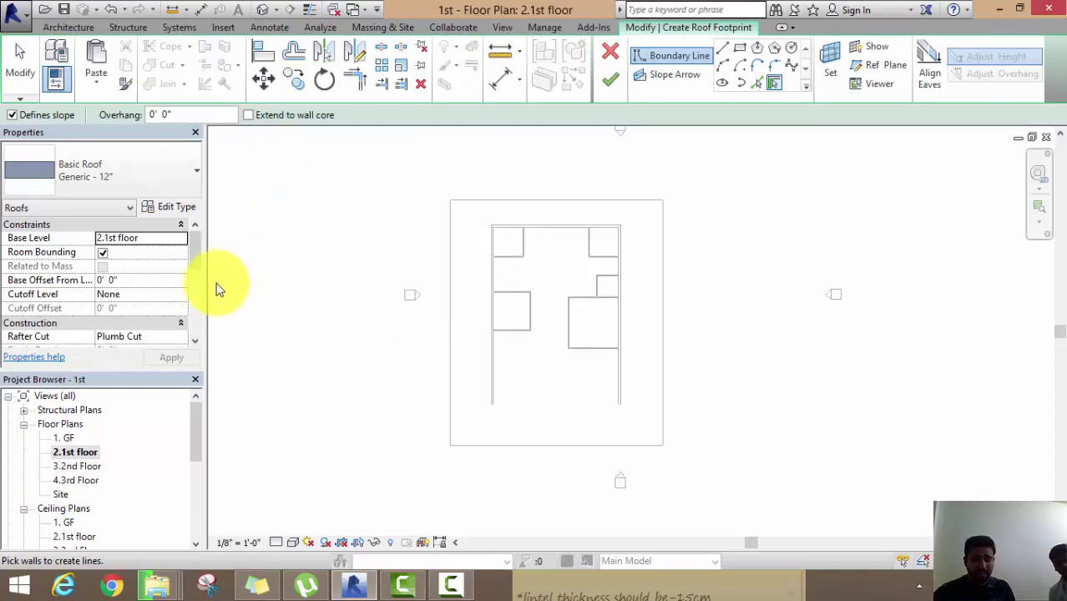
Duplicate the roof type as 'Roof 1' with a single 0' 6" structure layer.
click(172, 207)
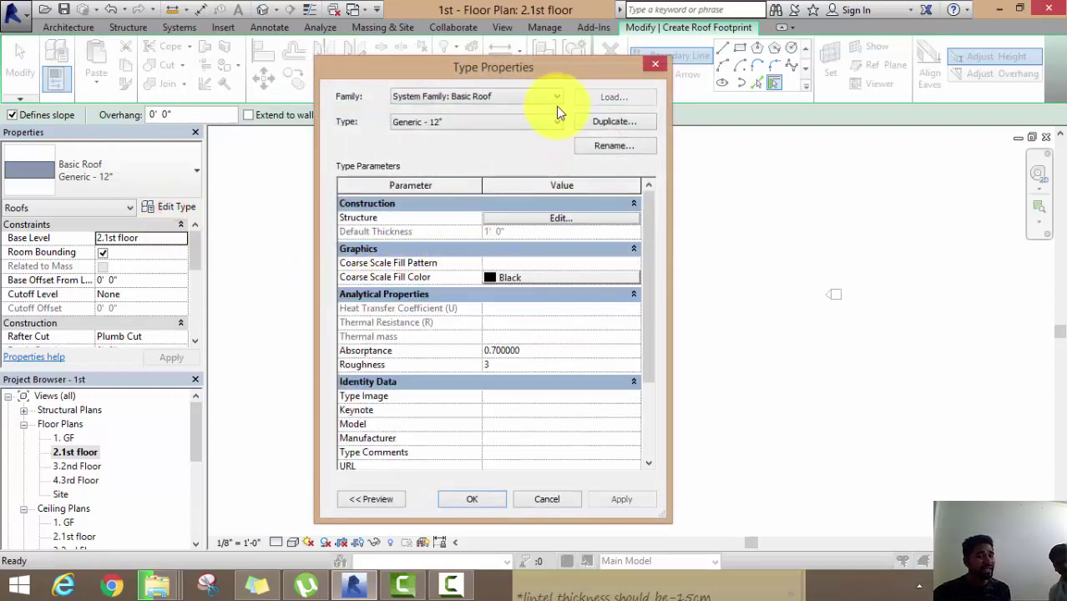
click(609, 121)
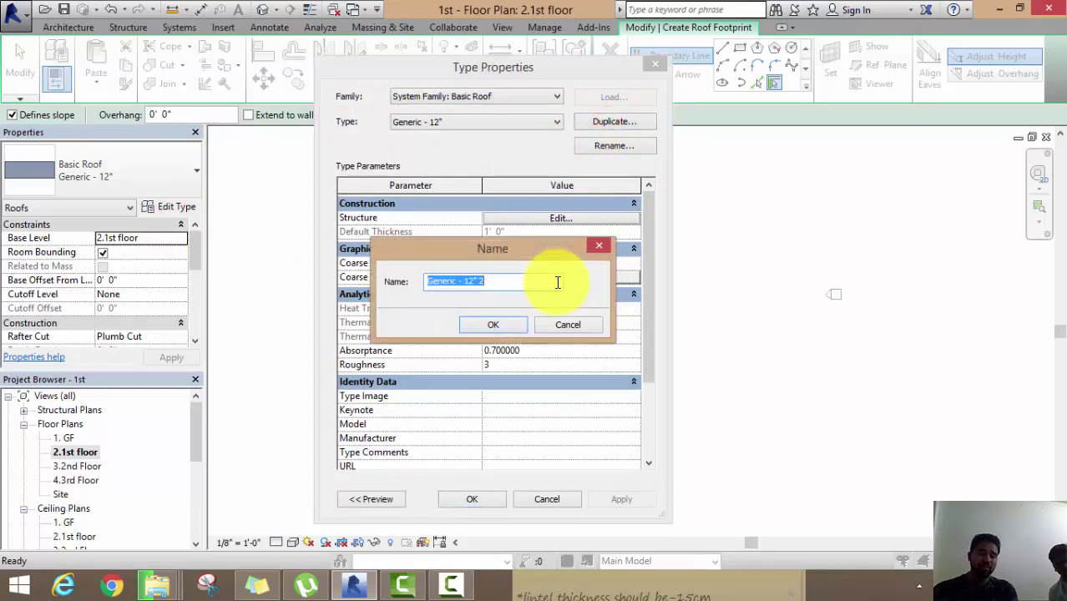
text(Roof 1)
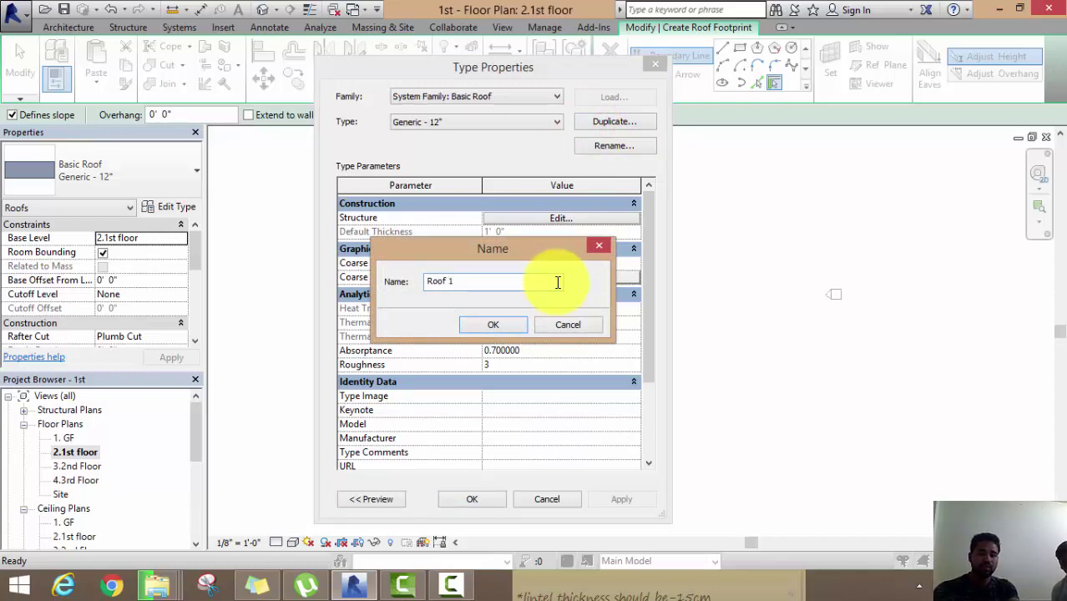
click(490, 326)
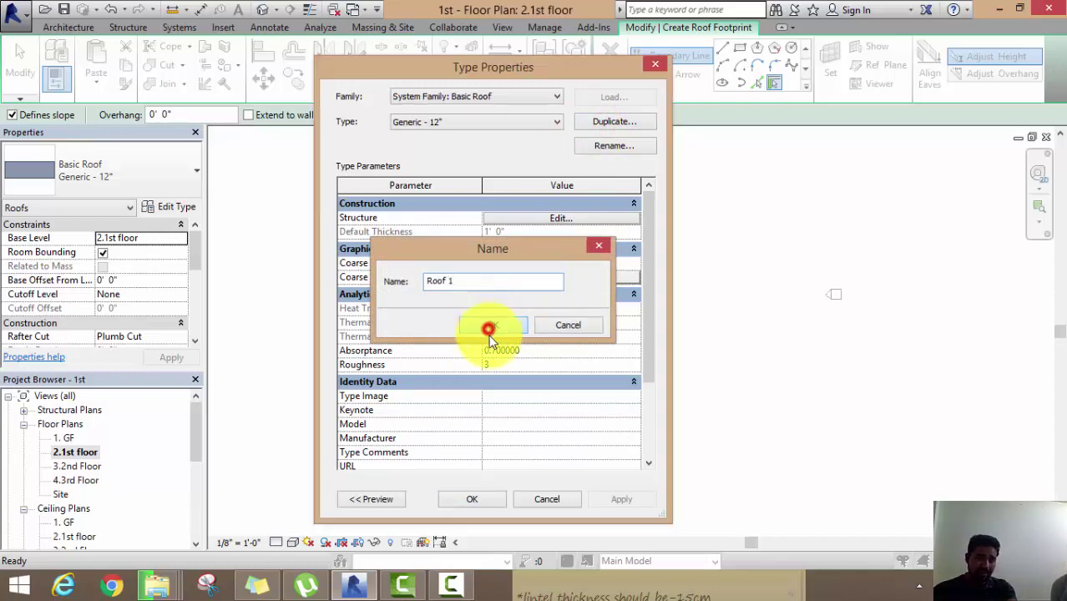
click(549, 219)
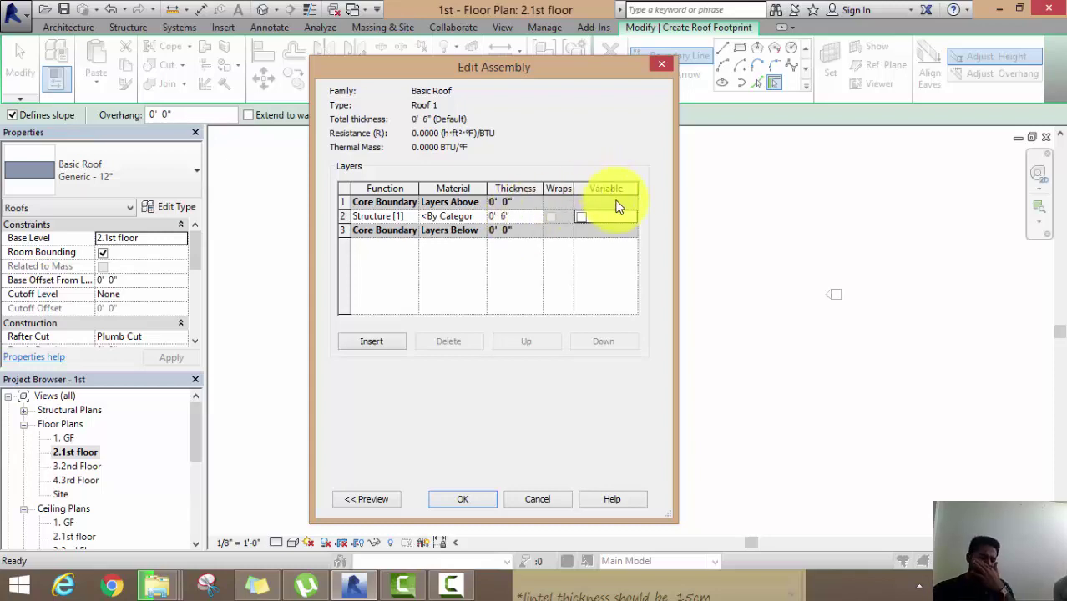
click(462, 499)
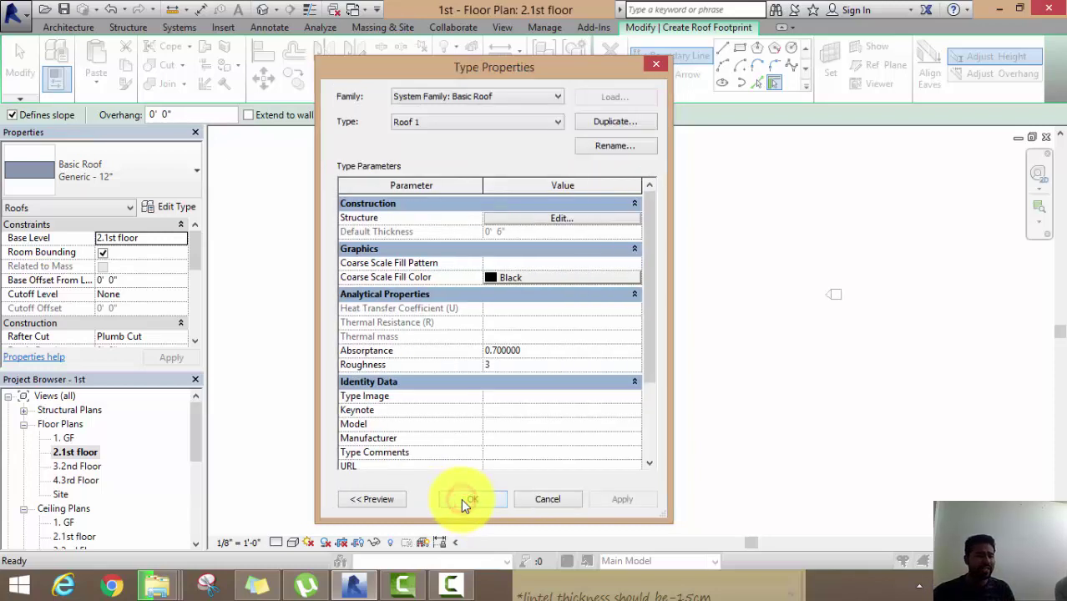
click(470, 499)
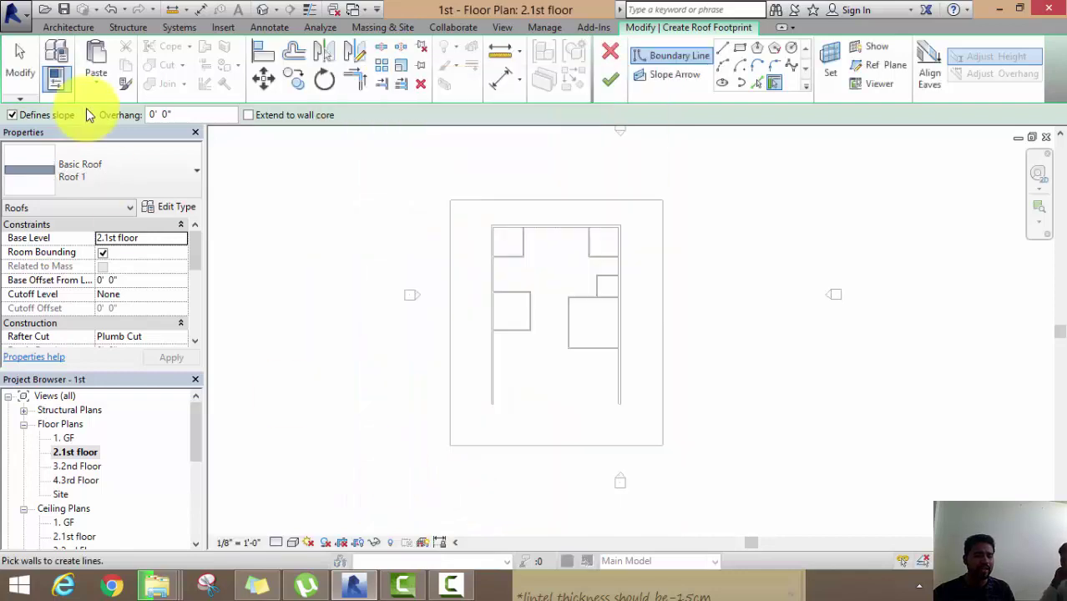
Start a rectangular footprint from the wall's end, then cancel it.
click(738, 49)
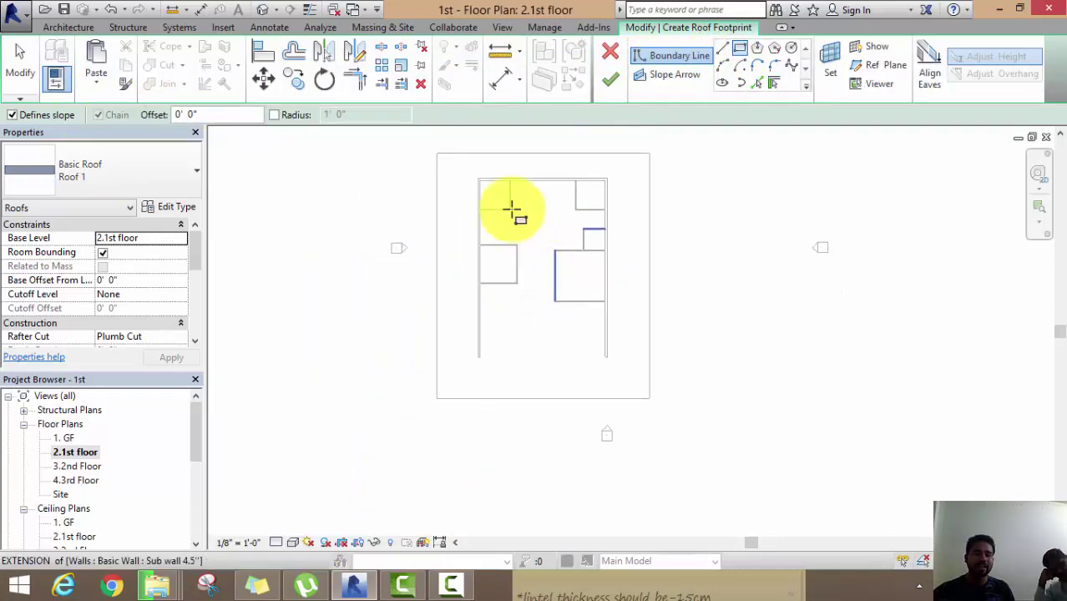
scroll(492, 180, up, 3)
scroll(485, 173, up, 2)
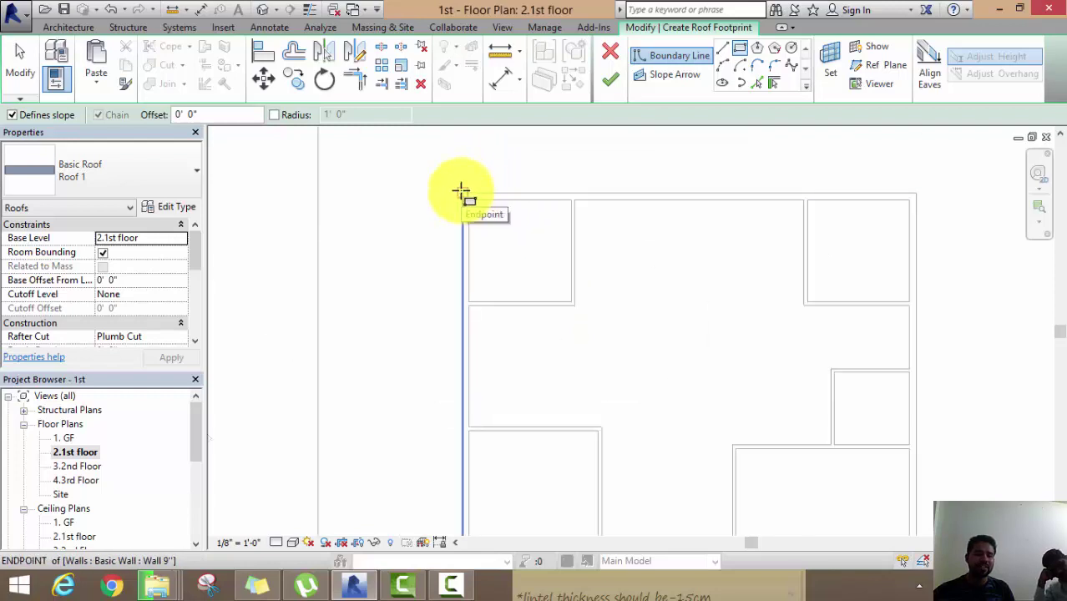
click(461, 192)
scroll(543, 276, down, 2)
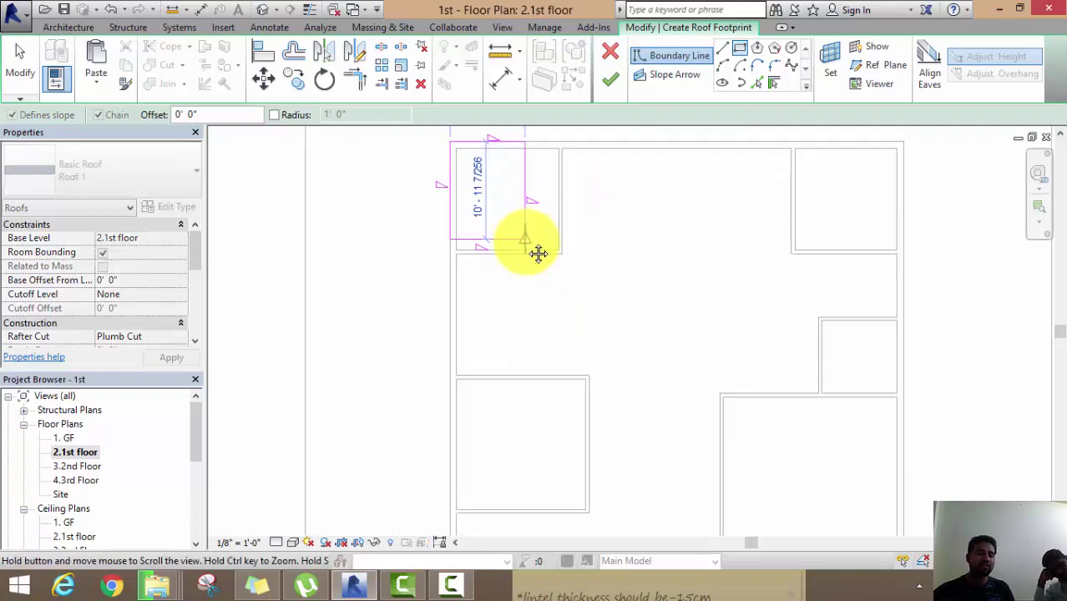
scroll(552, 284, down, 2)
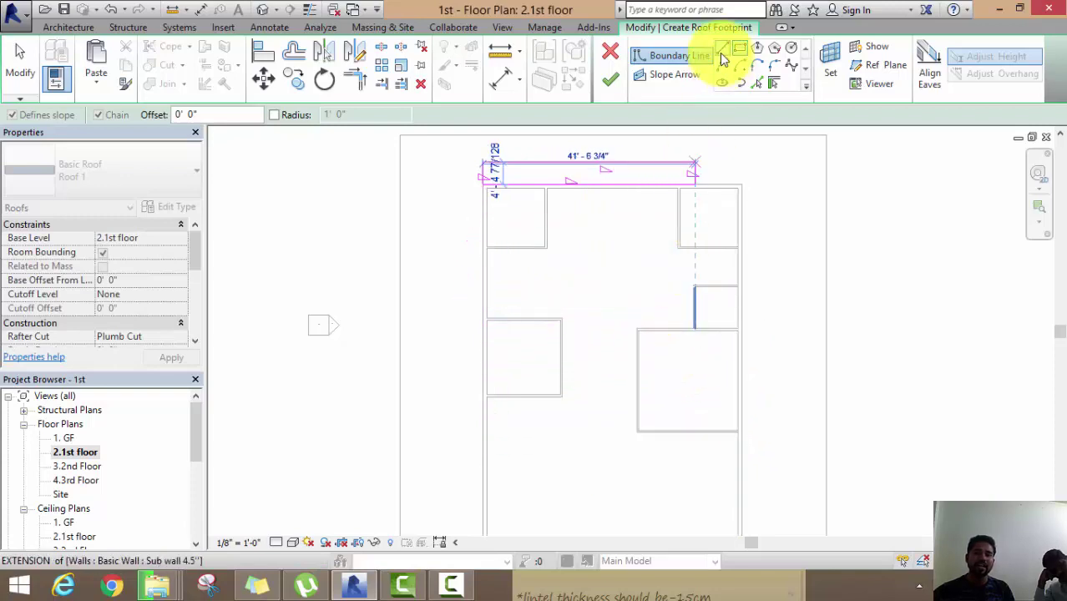
right_click(527, 163)
click(553, 170)
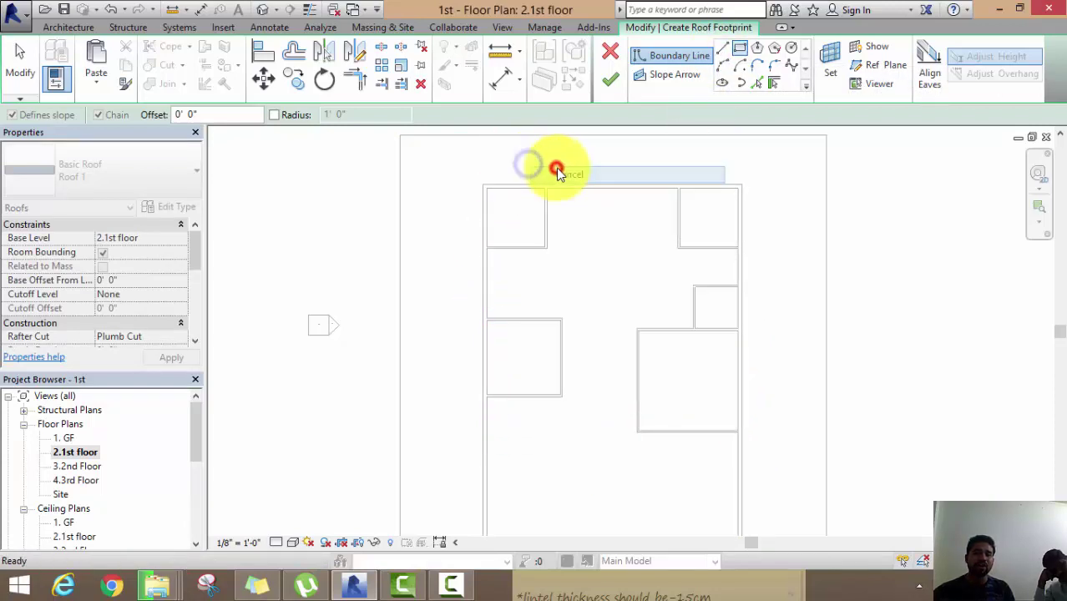
scroll(591, 203, up, 2)
Pick the top, left and right house walls as sloped roof footprint edges.
click(758, 83)
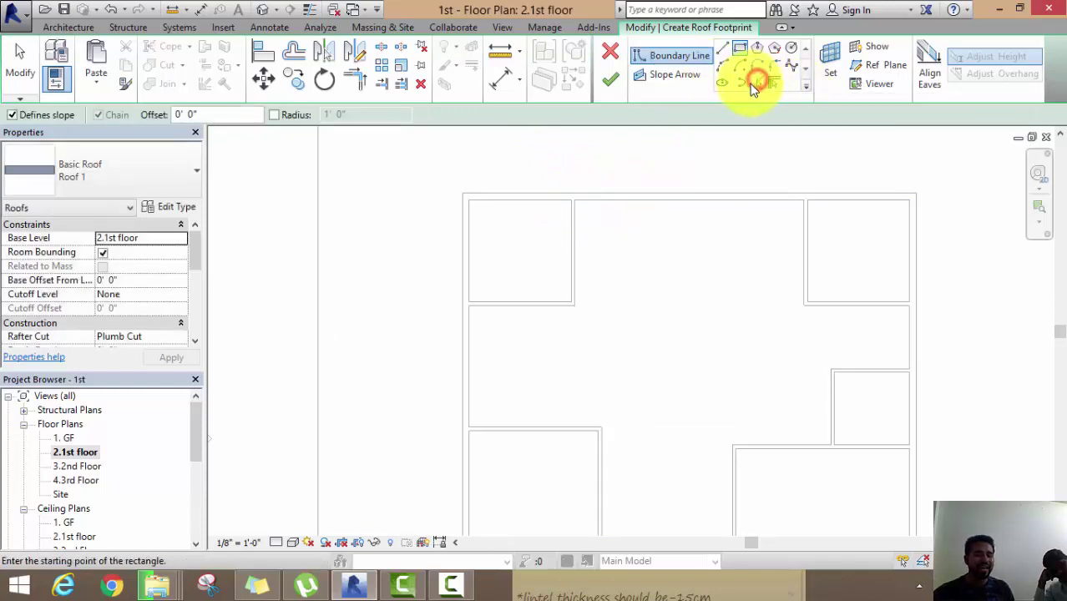
click(757, 84)
click(513, 199)
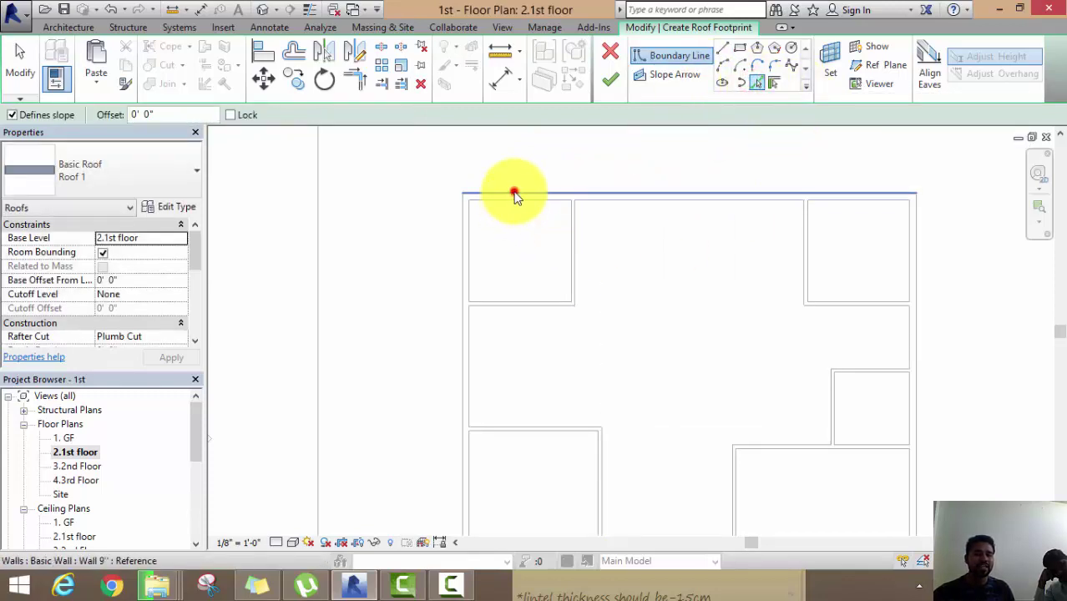
click(462, 274)
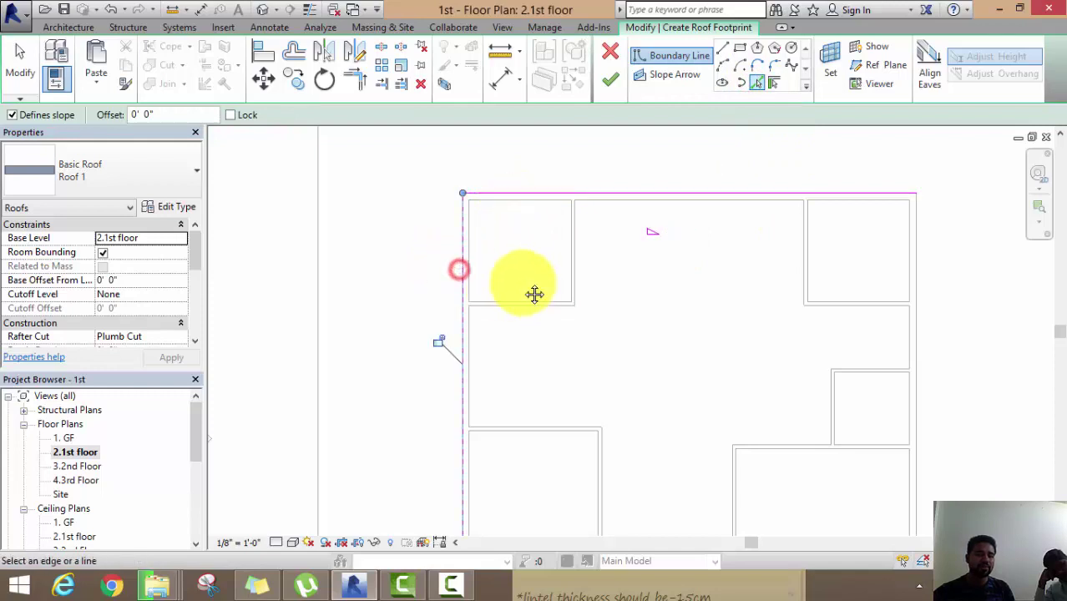
middle_drag(534, 293, 451, 207)
click(836, 311)
scroll(844, 326, down, 3)
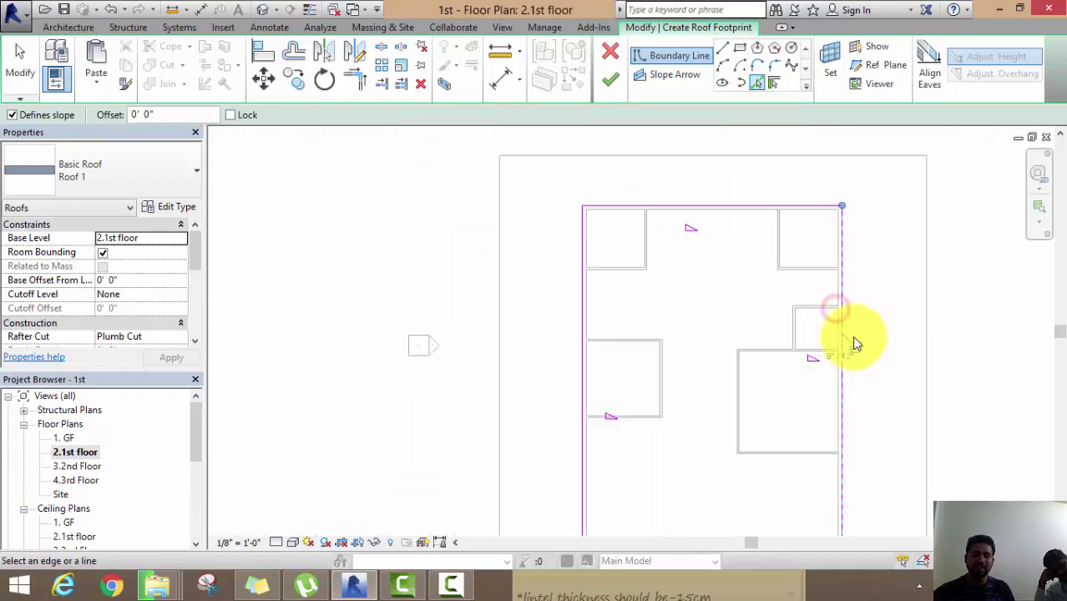
middle_drag(831, 410, 781, 252)
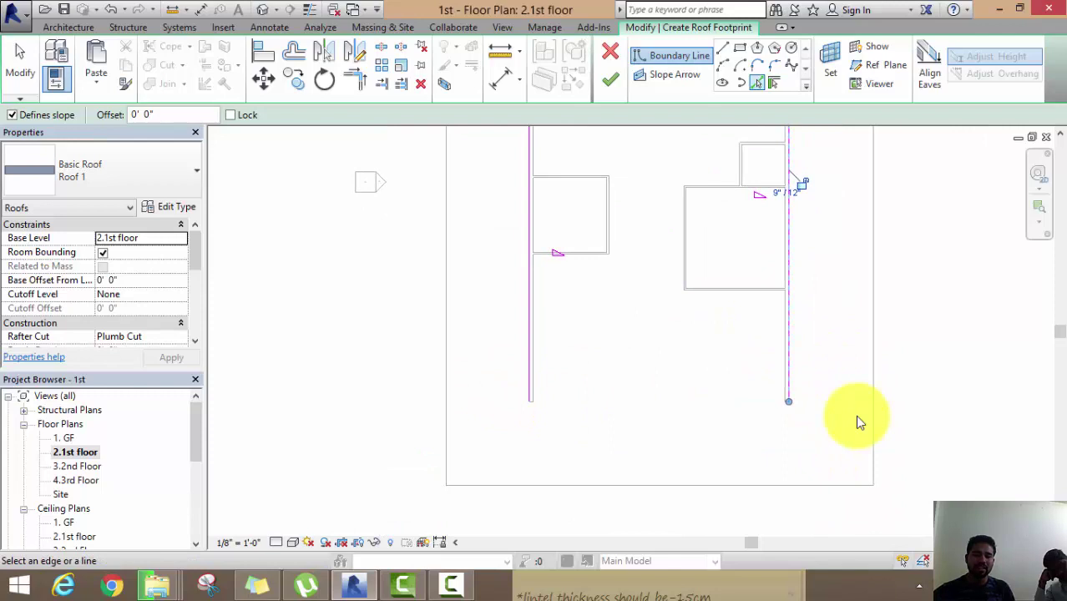
middle_drag(857, 422, 852, 453)
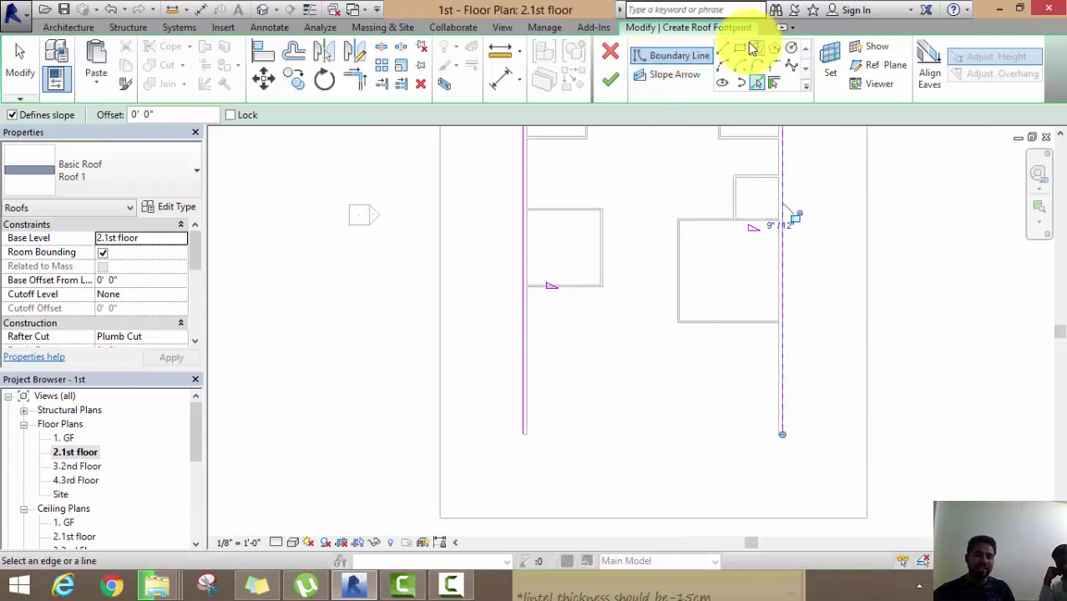
Draw a straight line closing the bottom of the footprint between the wall ends.
click(723, 47)
scroll(524, 437, up, 2)
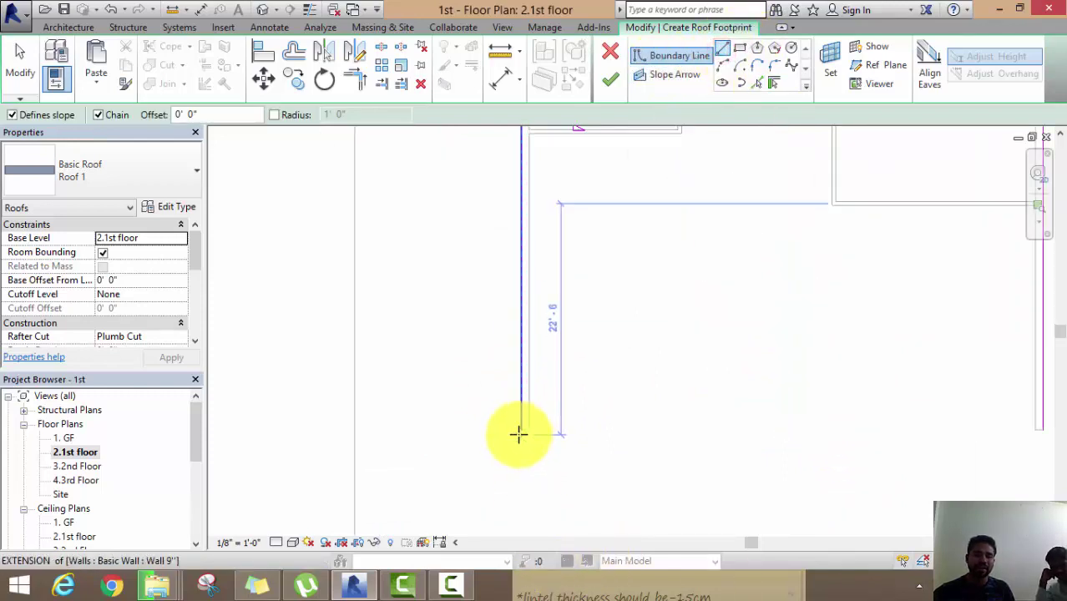
scroll(522, 422, up, 2)
click(524, 420)
scroll(689, 431, down, 2)
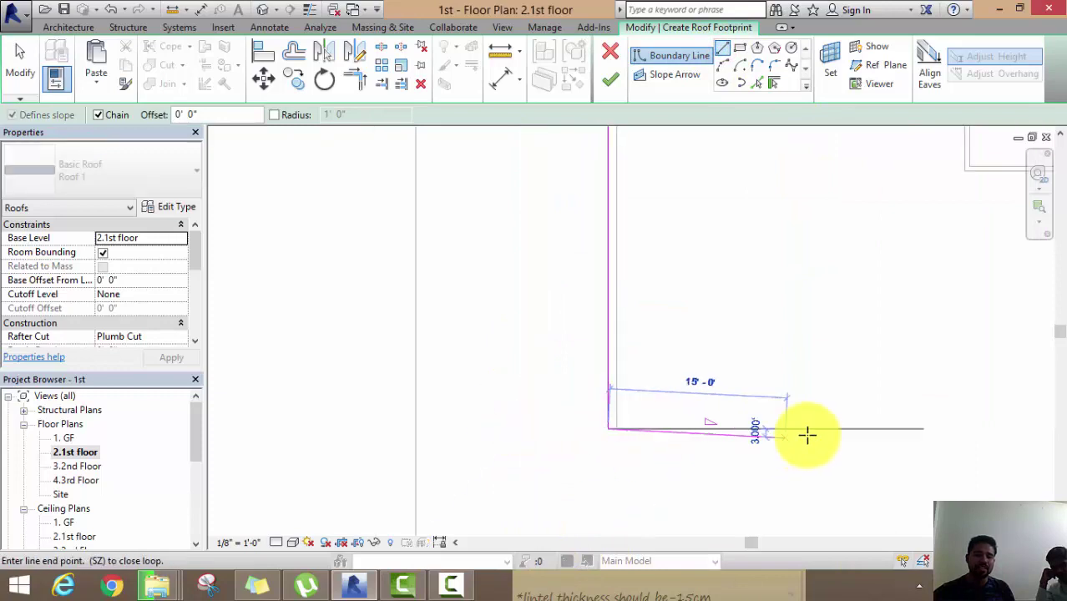
scroll(808, 434, down, 2)
middle_drag(771, 441, 678, 399)
scroll(719, 401, up, 3)
scroll(785, 413, up, 2)
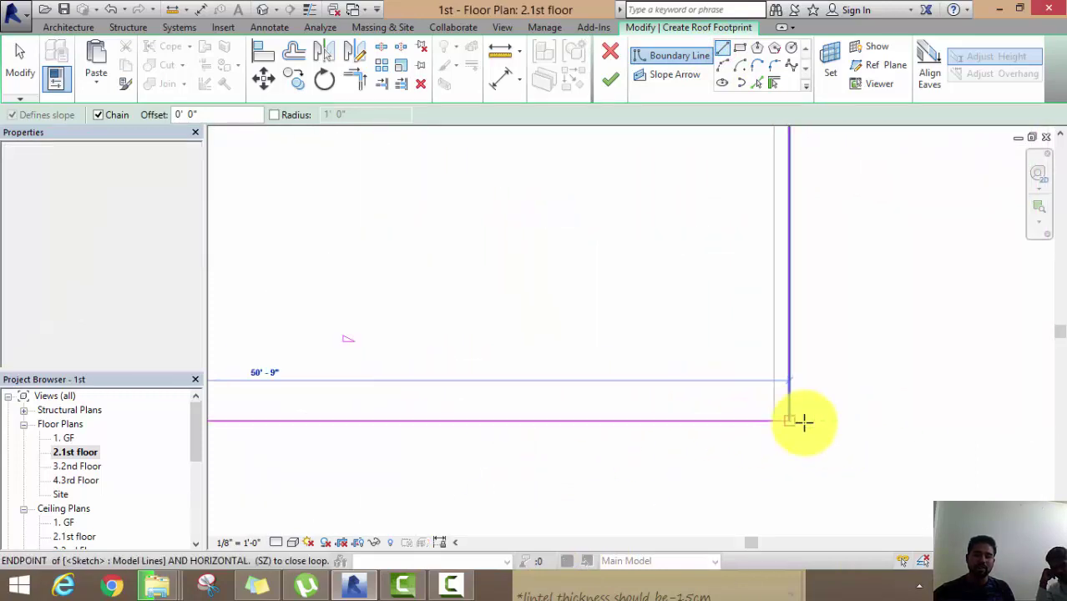
click(781, 420)
scroll(811, 497, down, 2)
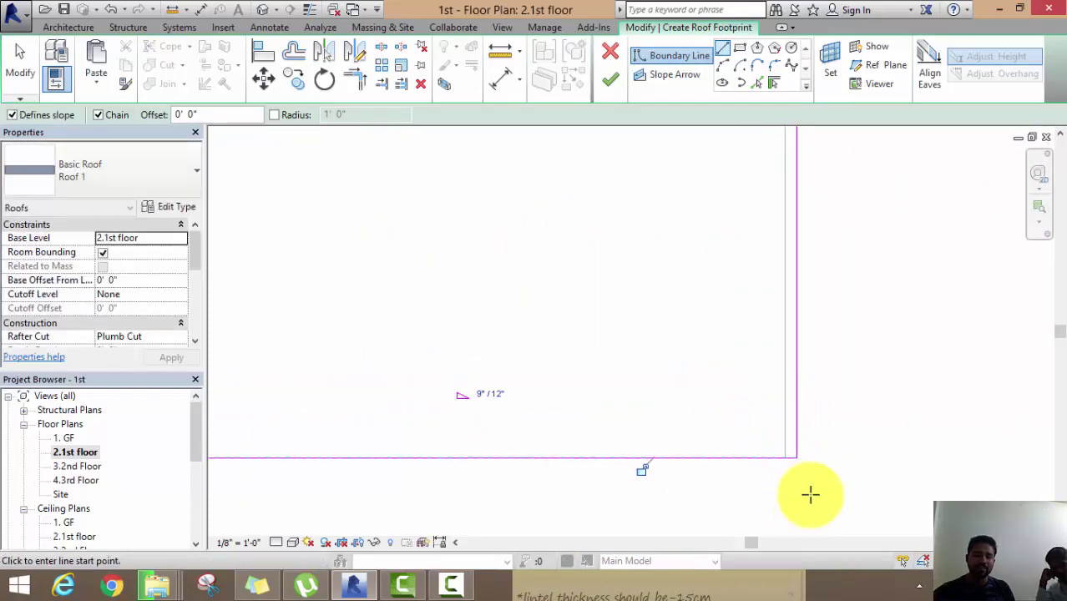
scroll(843, 418, down, 2)
Cancel line drawing and center the complete closed roof outline in view.
right_click(873, 288)
right_click(872, 246)
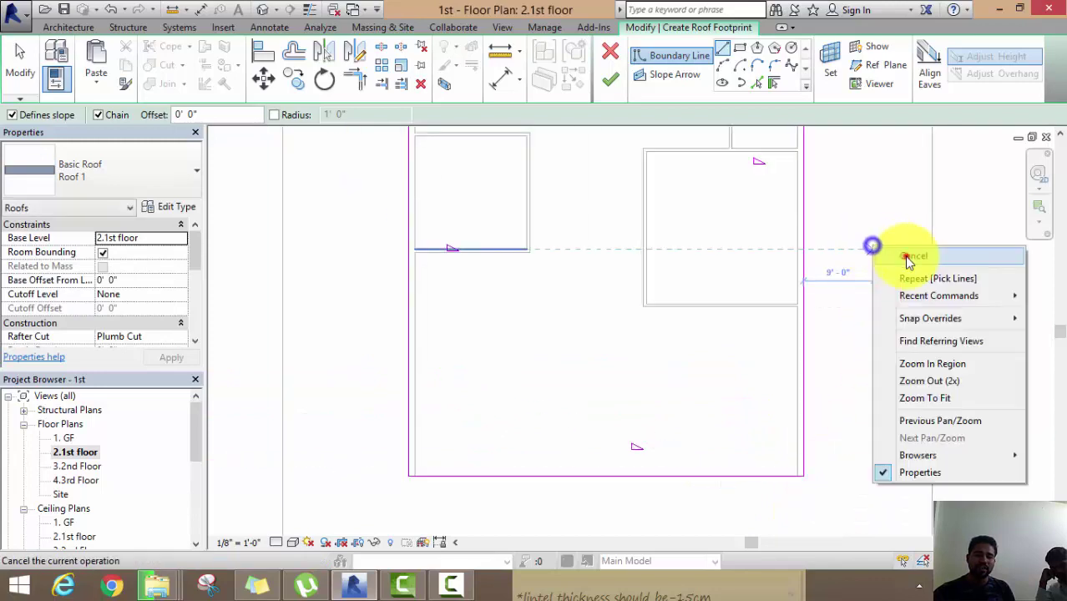
click(905, 255)
scroll(871, 265, down, 2)
middle_drag(860, 257, 804, 410)
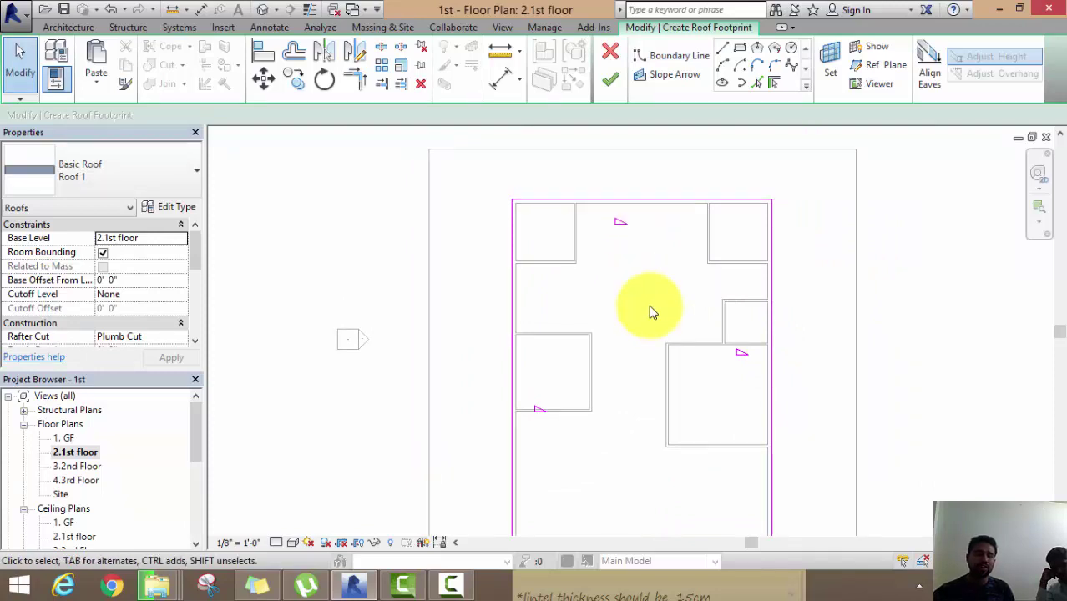
scroll(649, 306, down, 2)
middle_drag(648, 306, 624, 224)
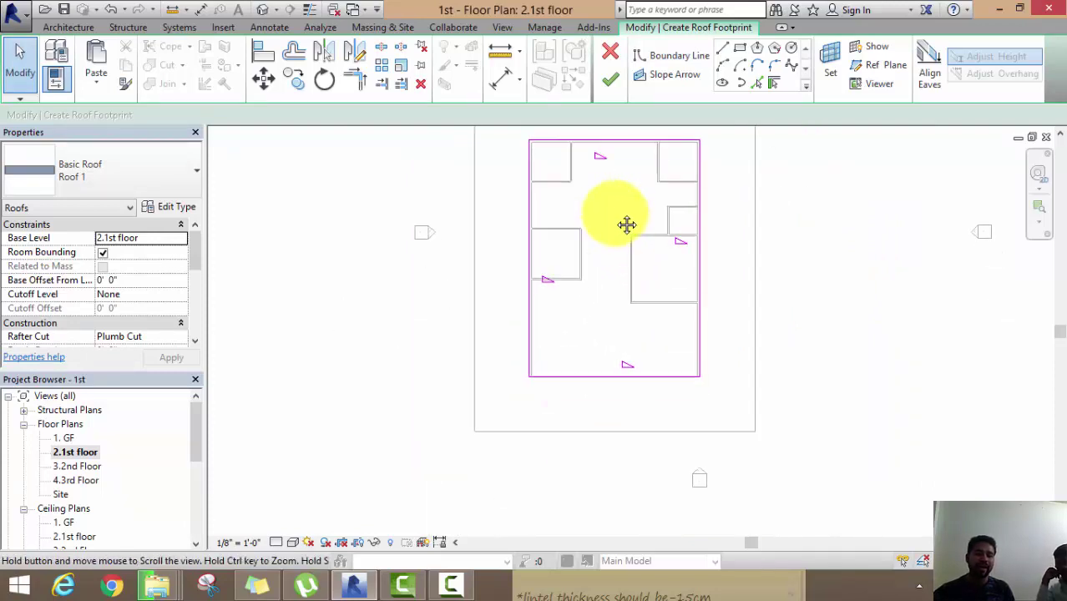
Finish the Roof 1 footprint, attach the walls, unjoin conflicting elements, and view in 3D.
click(610, 81)
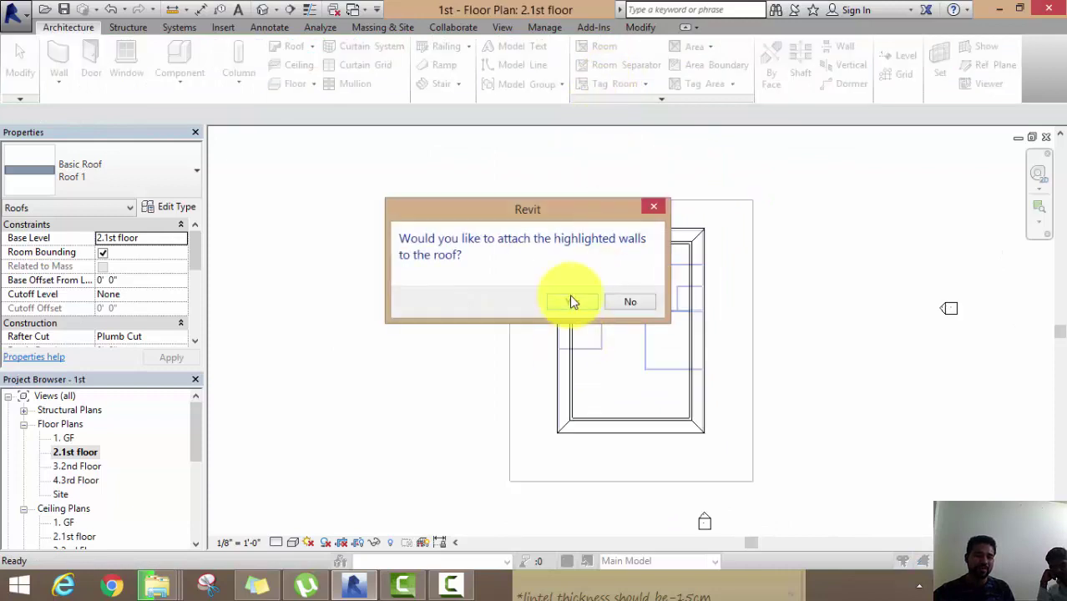
click(576, 301)
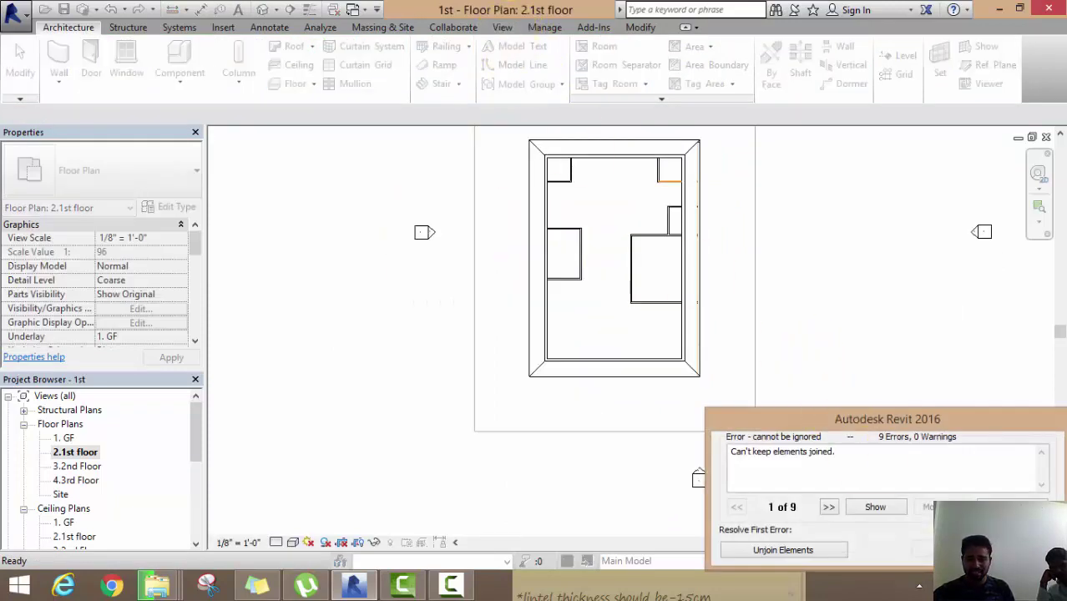
click(784, 550)
click(498, 28)
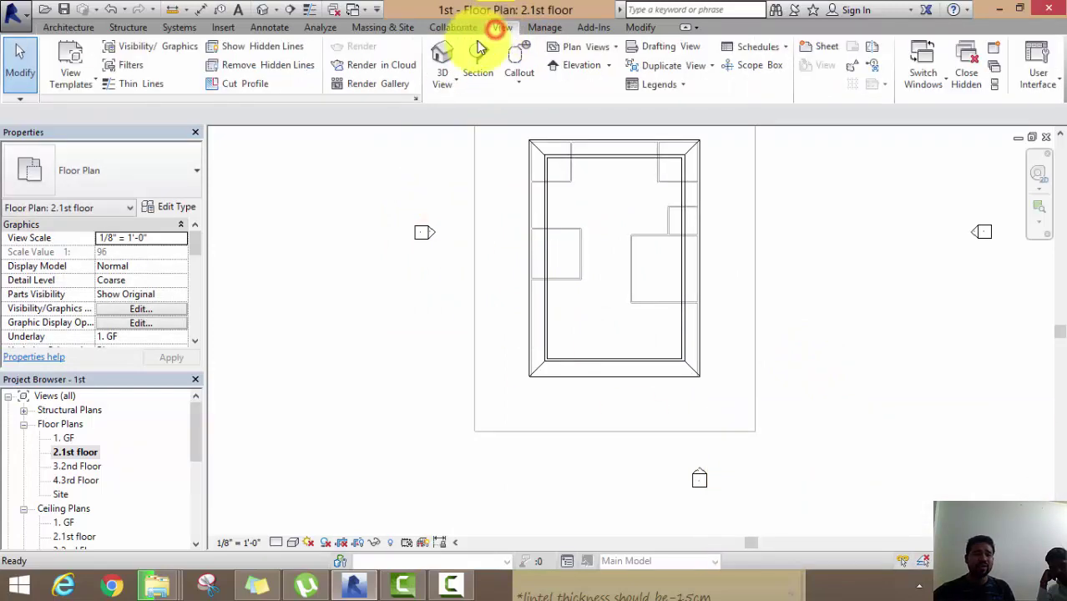
click(443, 59)
mouse_move(572, 406)
middle_down()
mouse_move(576, 436)
mouse_move(593, 358)
mouse_move(588, 267)
mouse_move(637, 279)
mouse_move(738, 271)
mouse_move(579, 257)
mouse_move(647, 247)
mouse_move(588, 290)
mouse_move(465, 326)
mouse_move(520, 376)
mouse_move(512, 388)
middle_up()
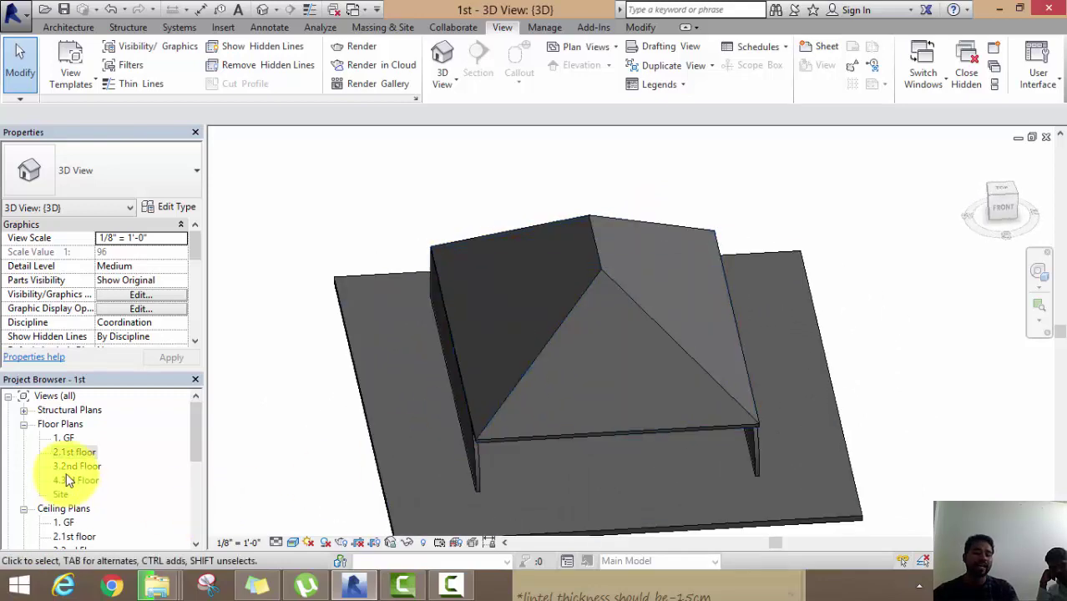
On the 2.1st floor plan, select the roof and reopen its footprint for editing.
double_click(81, 457)
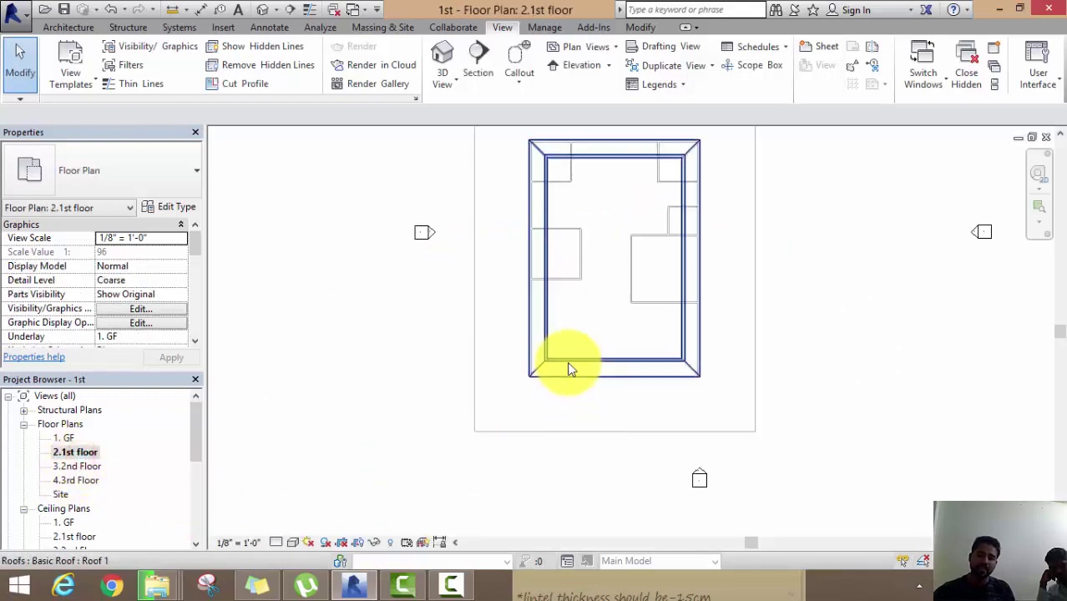
click(578, 368)
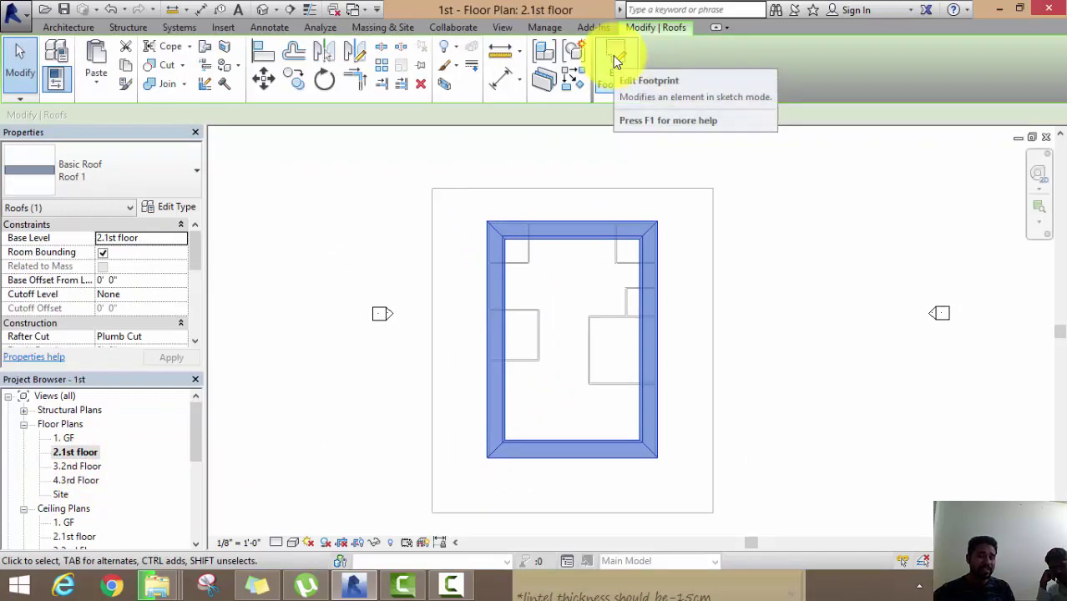
click(615, 57)
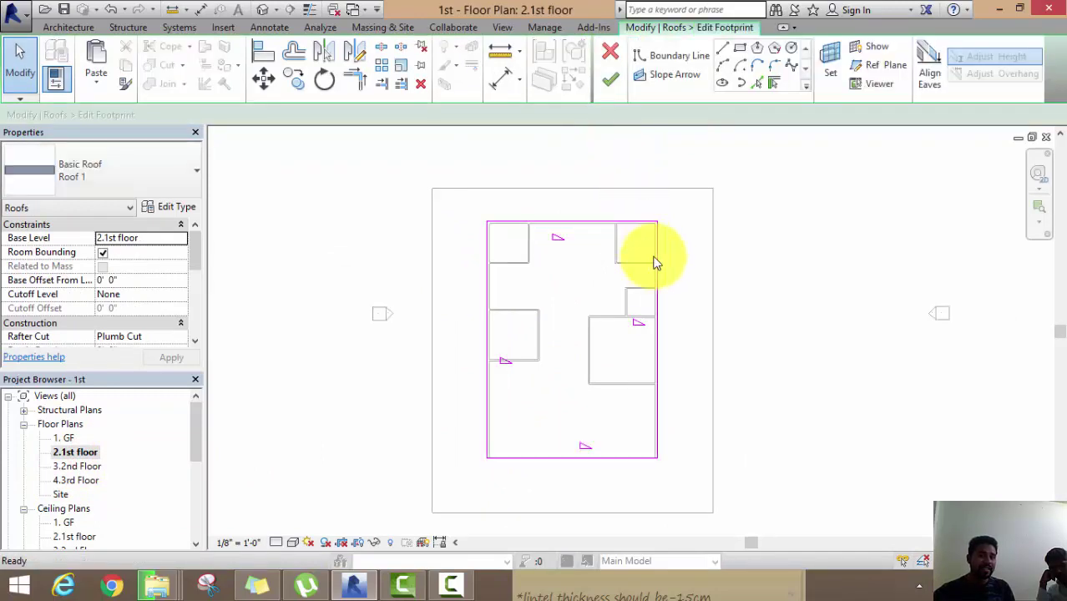
Clear Defines Slope on all four footprint edges, finish the roof, and attach the walls.
click(596, 223)
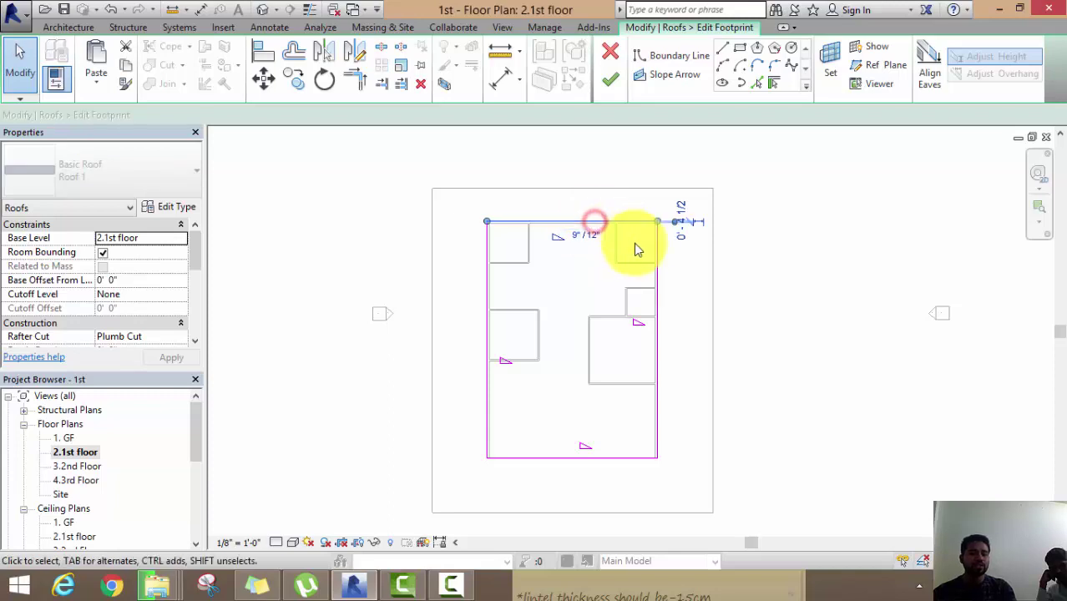
ctrl+click(657, 254)
ctrl+click(605, 456)
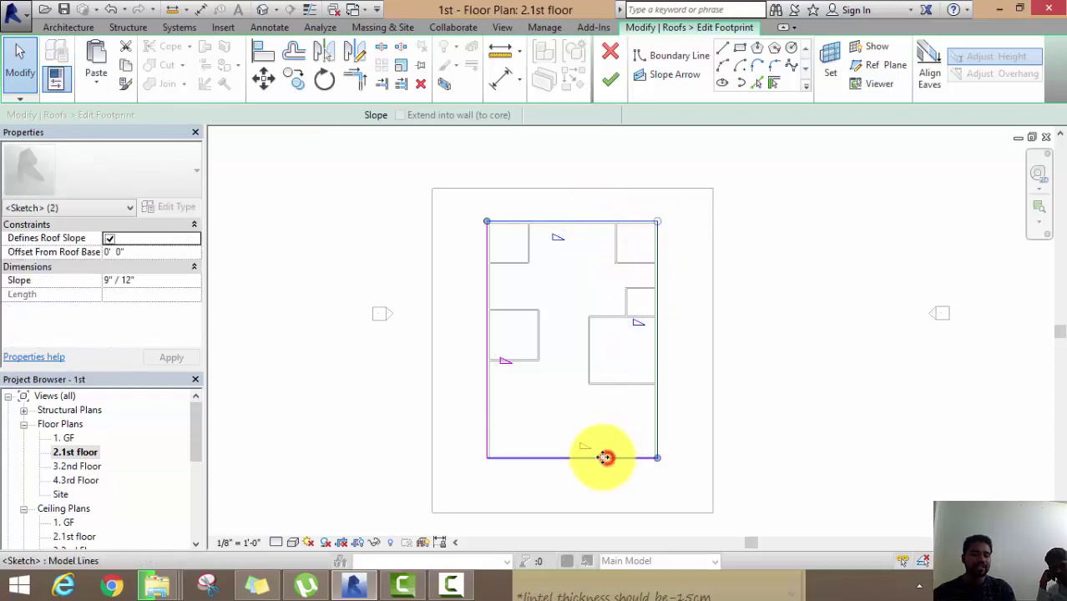
ctrl+click(488, 430)
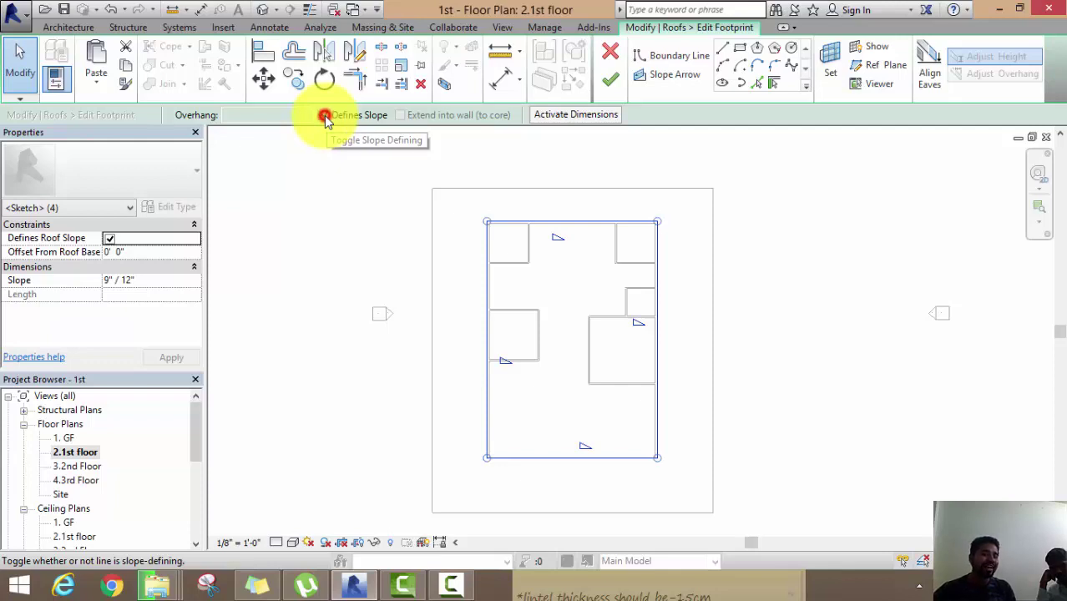
click(324, 115)
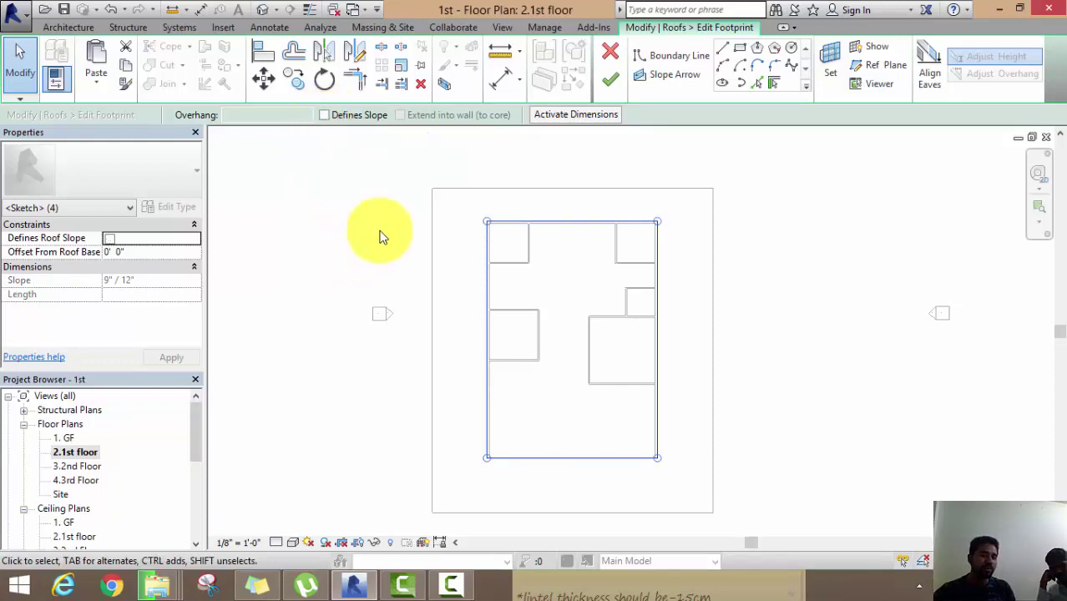
click(612, 86)
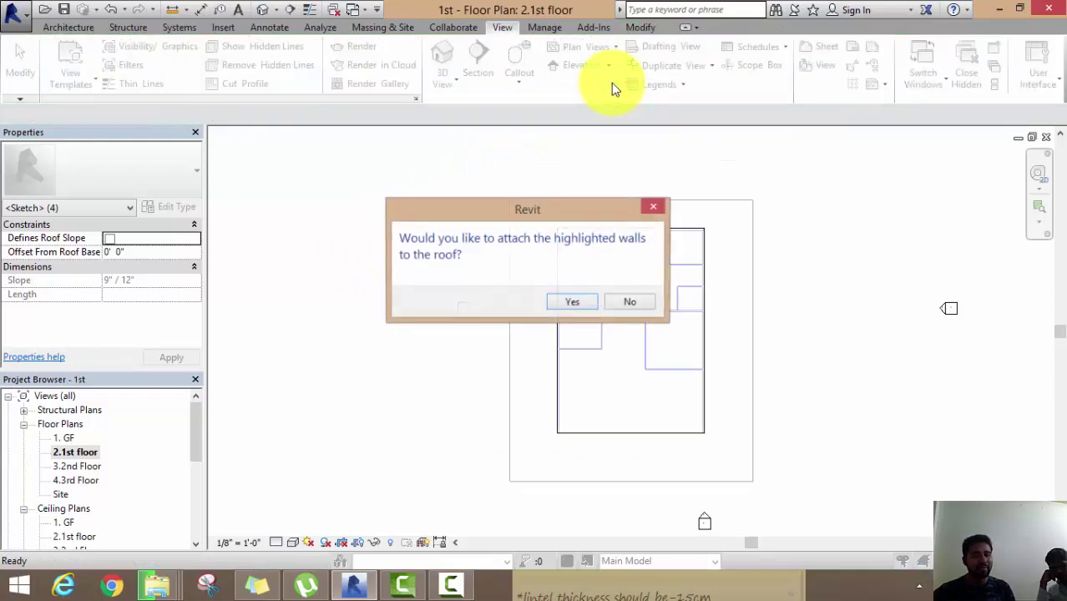
click(580, 301)
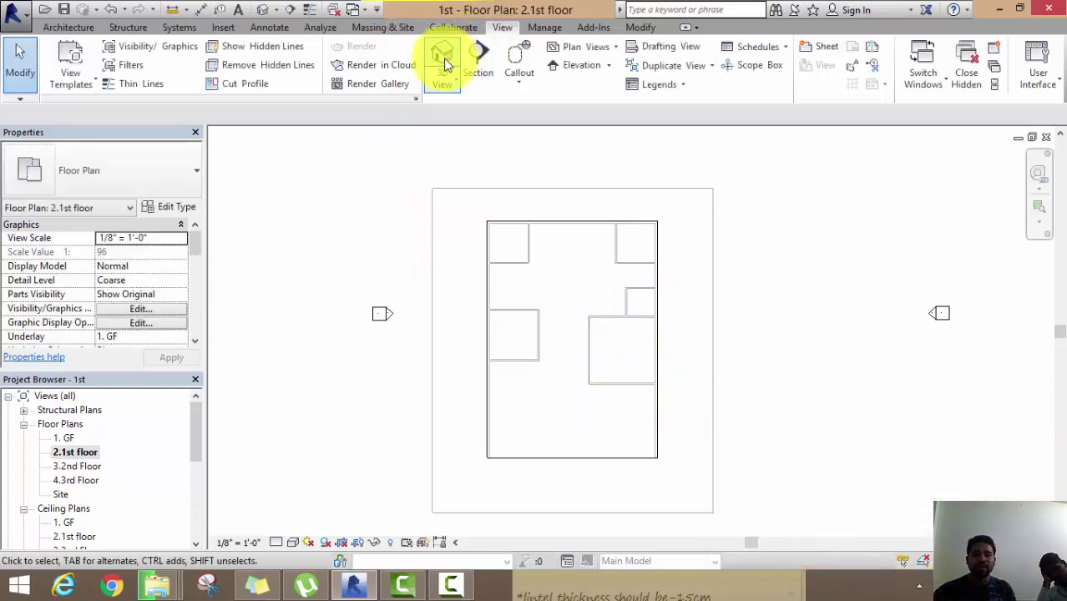
Switch to the 3D view and orbit around the house to inspect Roof 1 on the walls.
click(442, 55)
mouse_move(572, 195)
middle_down()
mouse_move(533, 215)
mouse_move(496, 128)
mouse_move(531, 244)
mouse_move(431, 226)
middle_up()
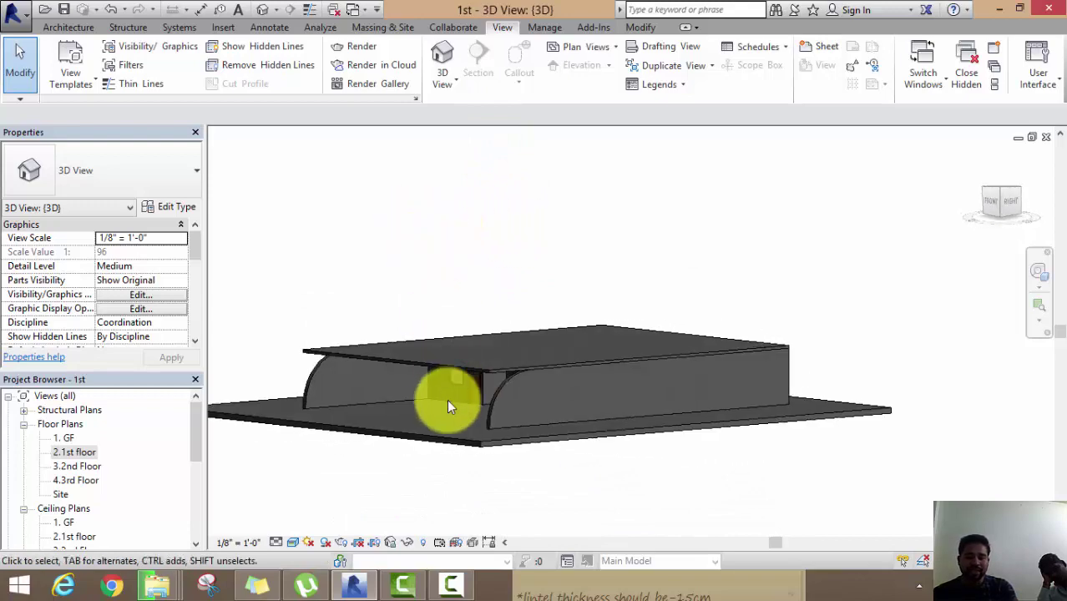
scroll(447, 405, up, 3)
mouse_move(450, 427)
shift+middle_down()
mouse_move(629, 424)
mouse_move(619, 413)
mouse_move(639, 477)
mouse_move(687, 477)
mouse_move(519, 477)
mouse_move(618, 488)
mouse_move(620, 469)
mouse_move(653, 460)
mouse_move(646, 467)
mouse_move(627, 451)
shift+middle_up()
scroll(579, 334, up, 2)
mouse_move(596, 329)
shift+middle_down()
mouse_move(512, 310)
mouse_move(528, 329)
mouse_move(620, 332)
mouse_move(724, 400)
mouse_move(573, 425)
mouse_move(513, 343)
shift+middle_up()
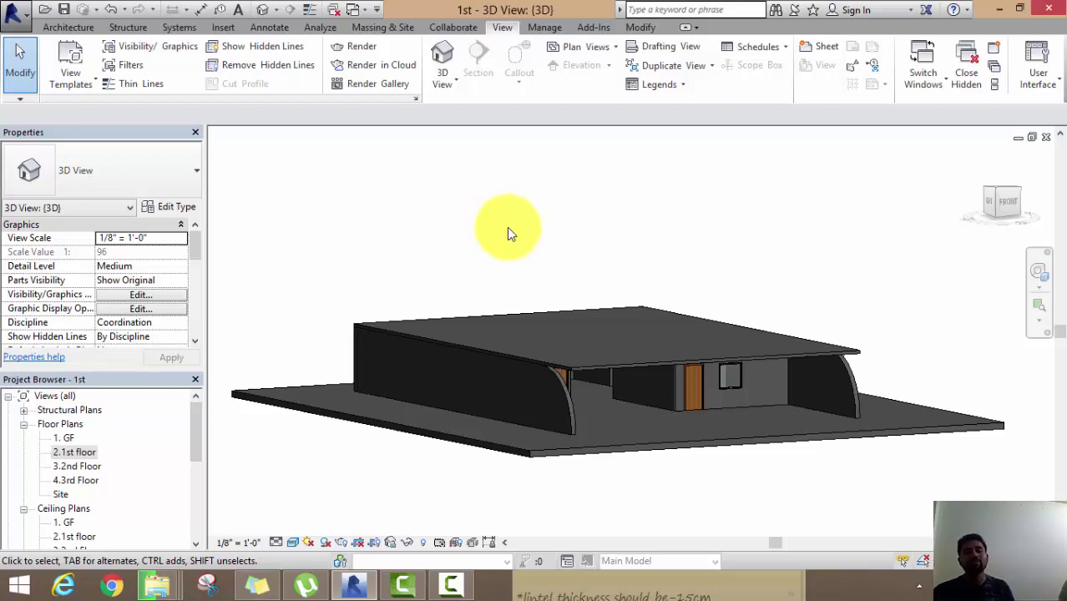
click(447, 587)
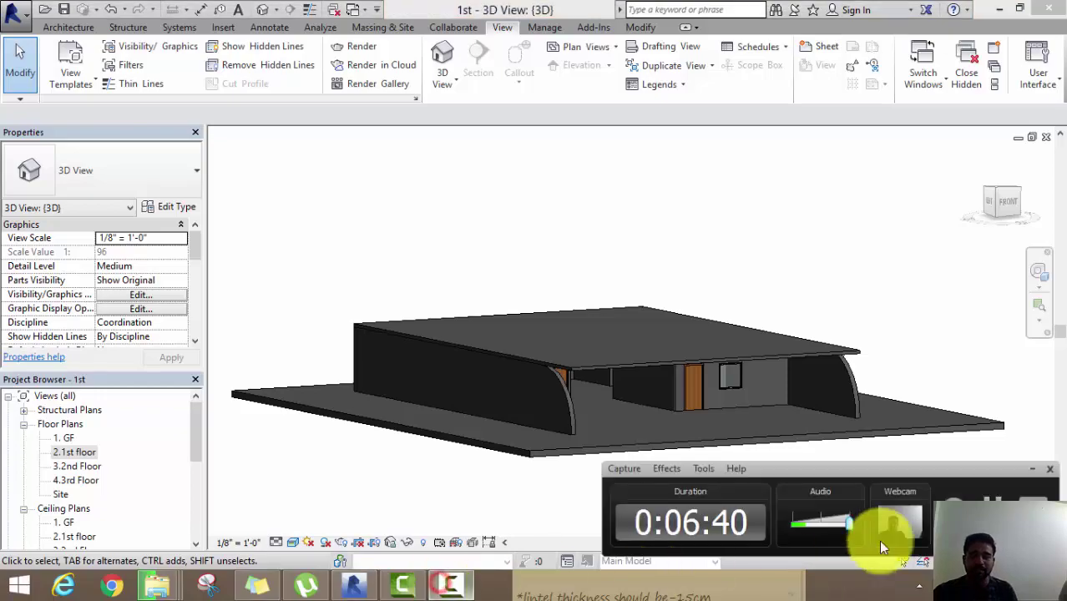